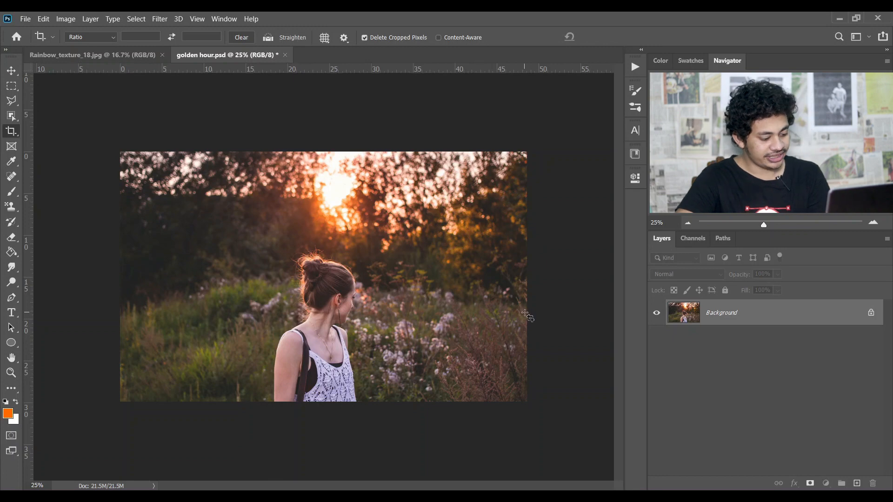
- Duplicate the Background layer and convert the copy into a smart object
key("ctrl+j")
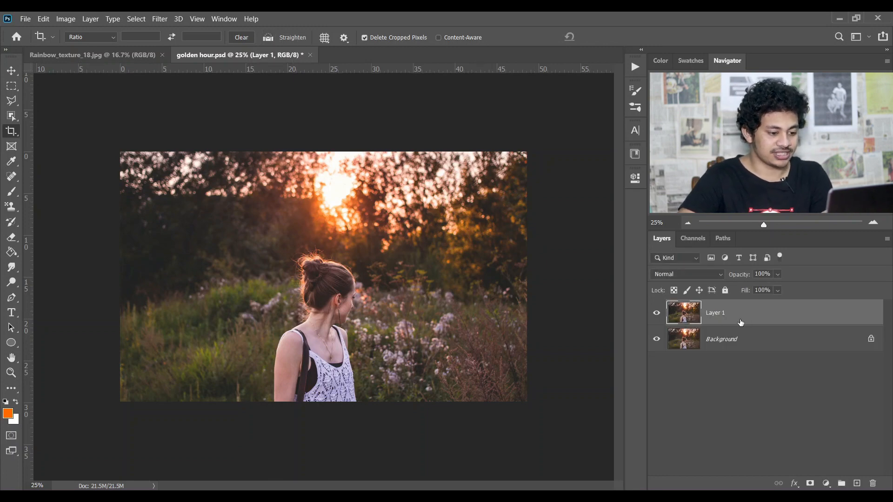
right_click(742, 317)
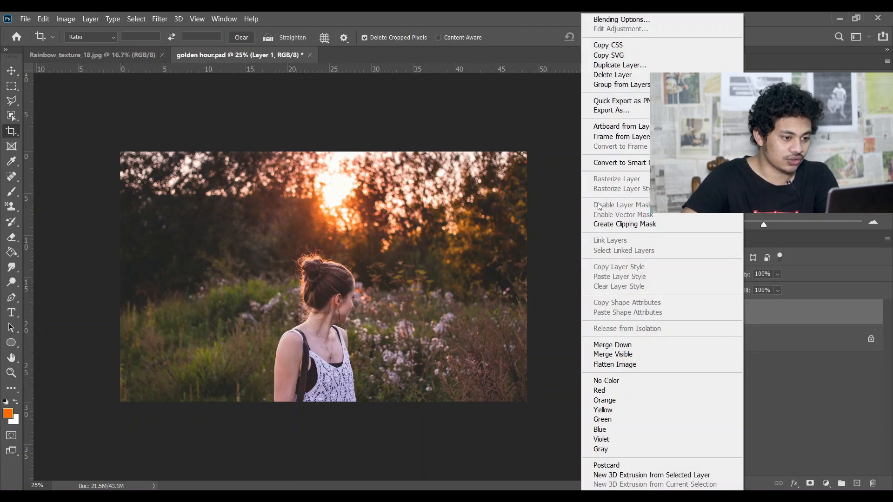
left_click(615, 162)
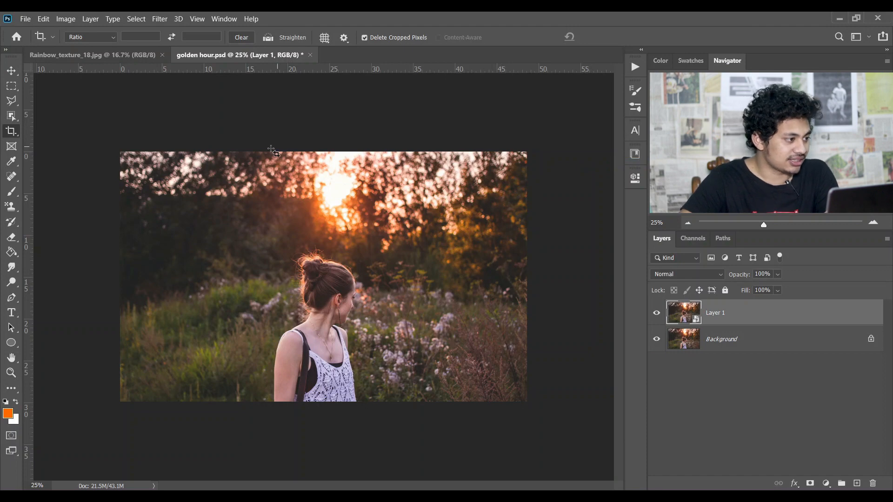
- Open the Camera Raw filter on Layer 1 and set Temperature to +2 and Exposure to +0.20
left_click(160, 19)
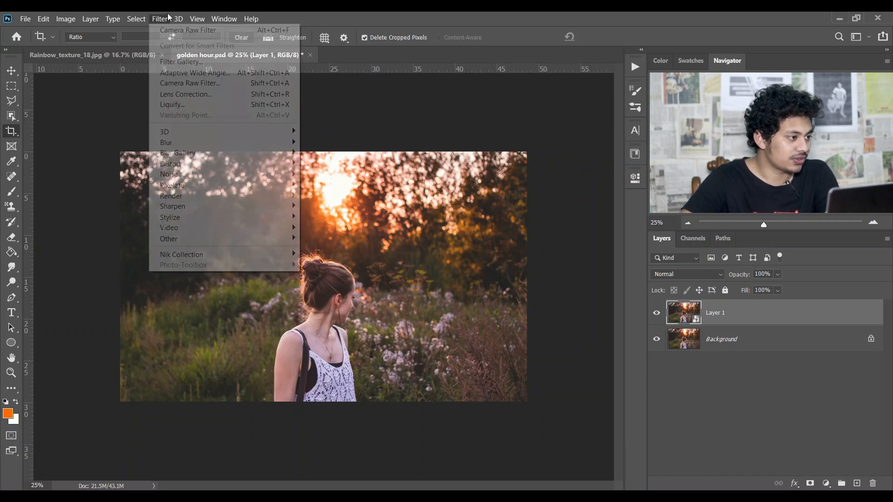
left_click(217, 84)
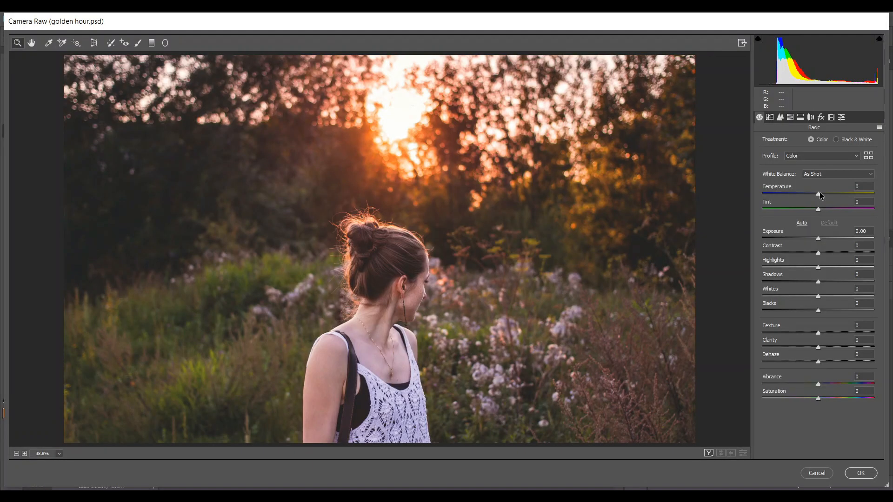
left_click(819, 192)
left_click(821, 239)
left_click(822, 238)
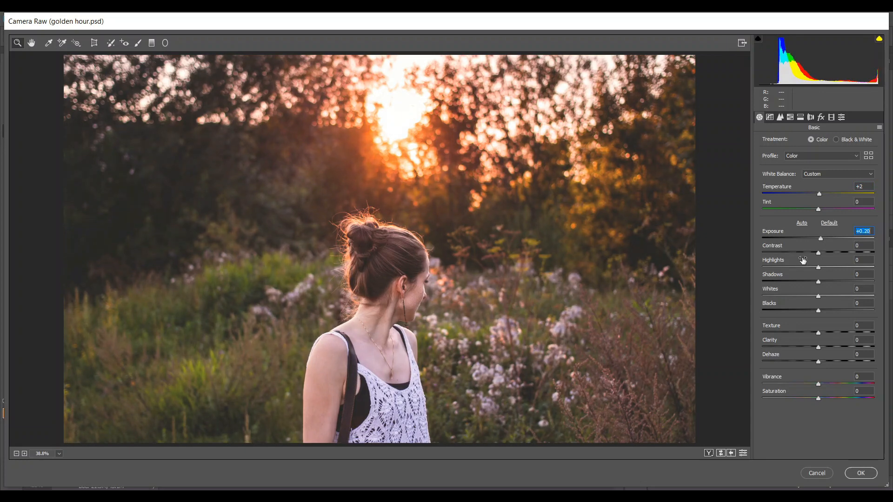
- Set Contrast +33, Highlights -64, Shadows +58, Whites -16, Blacks -15, Vibrance +18 and Saturation +5
left_click_drag(823, 253, 850, 281)
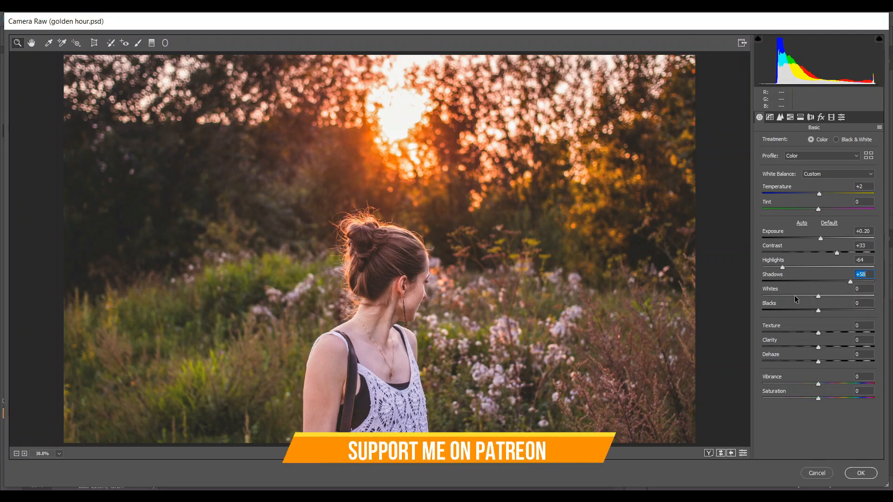
left_click_drag(819, 296, 813, 298)
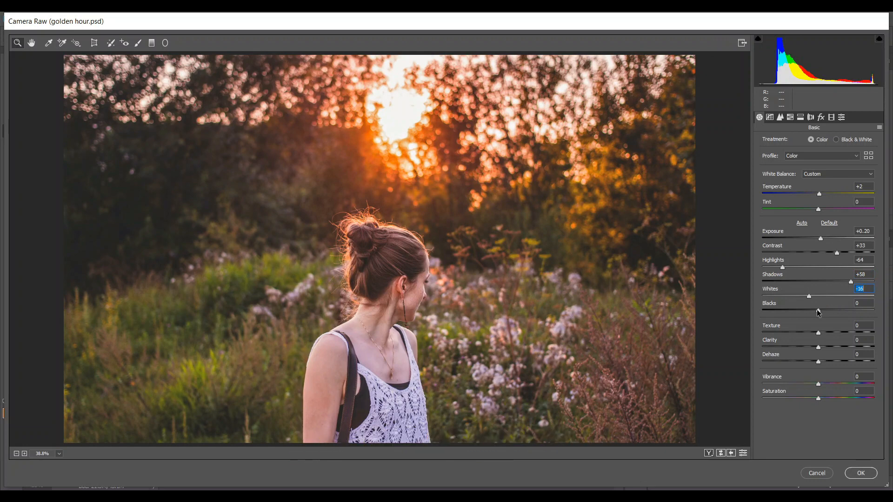
left_click_drag(819, 311, 812, 311)
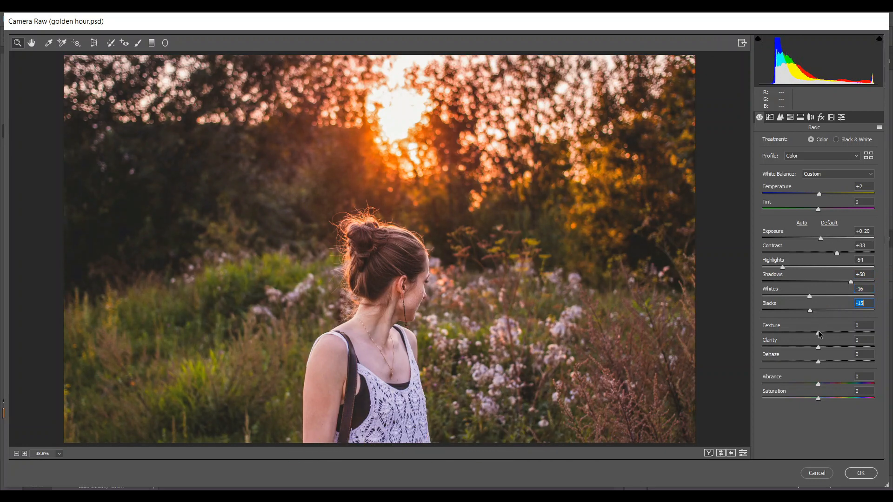
left_click(826, 385)
left_click(821, 399)
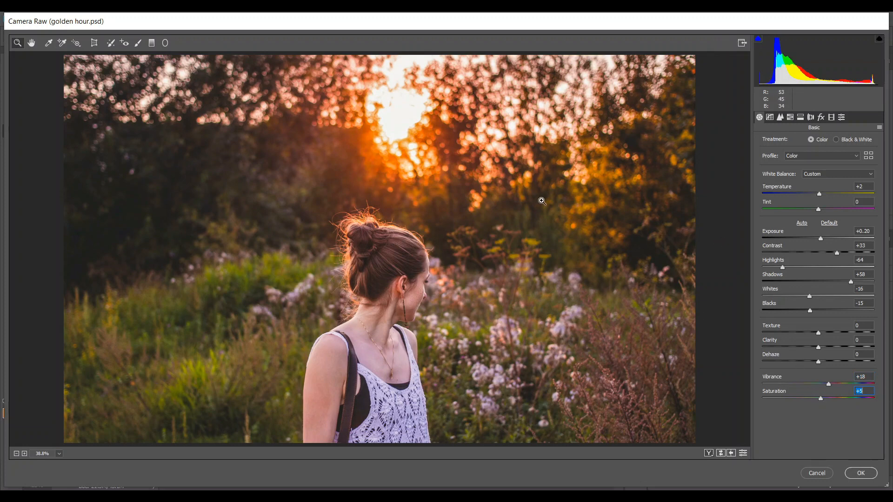
- On the RGB point curve, raise the black point to output 22 and shape points at 50/42 and 120/130 (input/output)
left_click(770, 117)
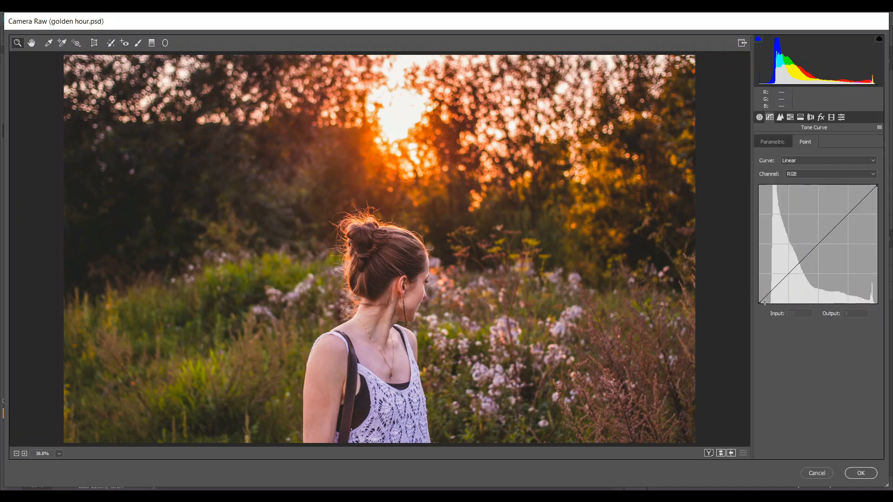
left_click_drag(760, 304, 756, 297)
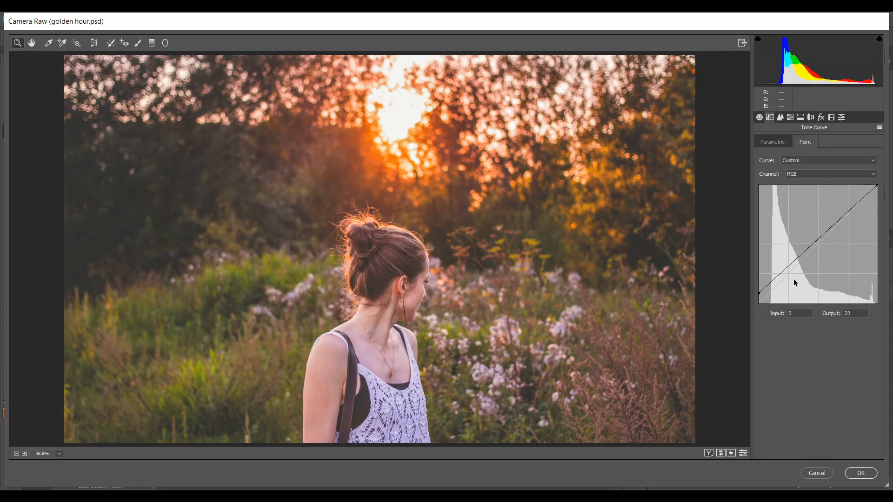
mouse_move(784, 268)
left_mouse_down()
mouse_move(792, 272)
mouse_move(782, 284)
left_mouse_up()
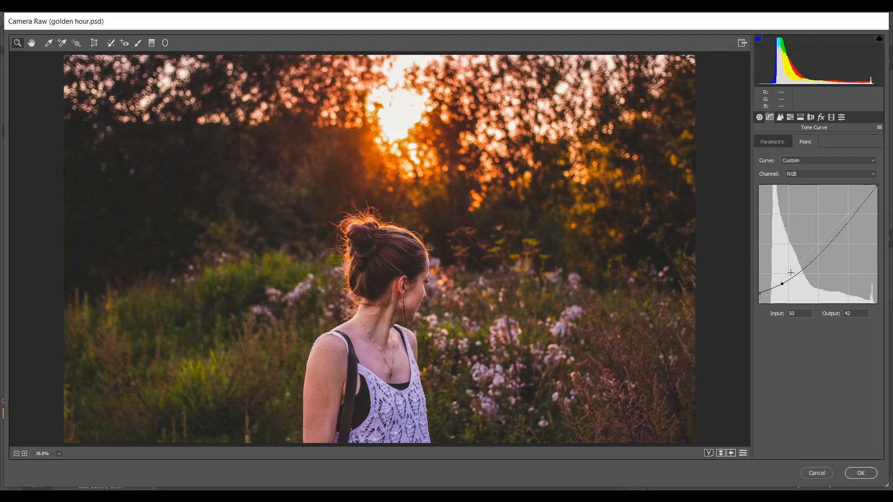
left_click_drag(814, 251, 815, 243)
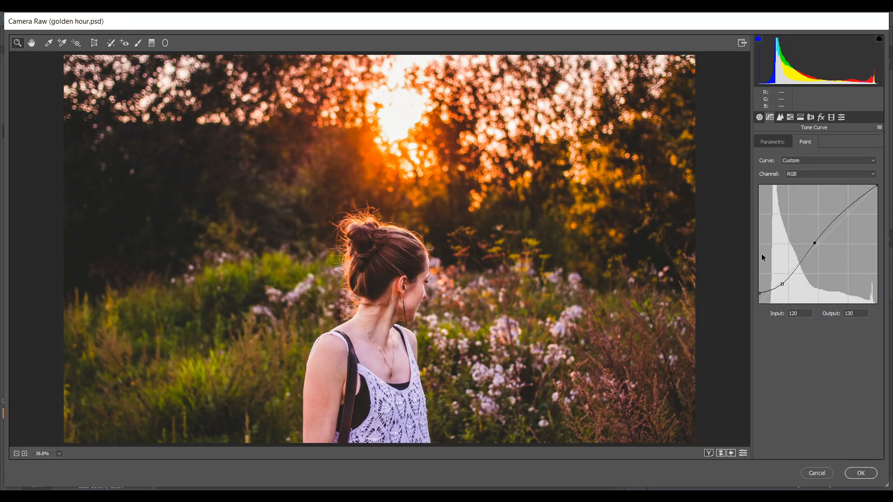
- Add a highlight point on the upper part of the RGB tone curve and fine-tune its input and output
left_click(846, 211)
left_click_drag(847, 211, 843, 213)
key("Right")
key("Right")
key("Right")
key("Right")
key("Up")
key("Up")
key("Up")
key("Up")
- Increase the photo's sharpening and raise the color noise reduction
left_click(780, 118)
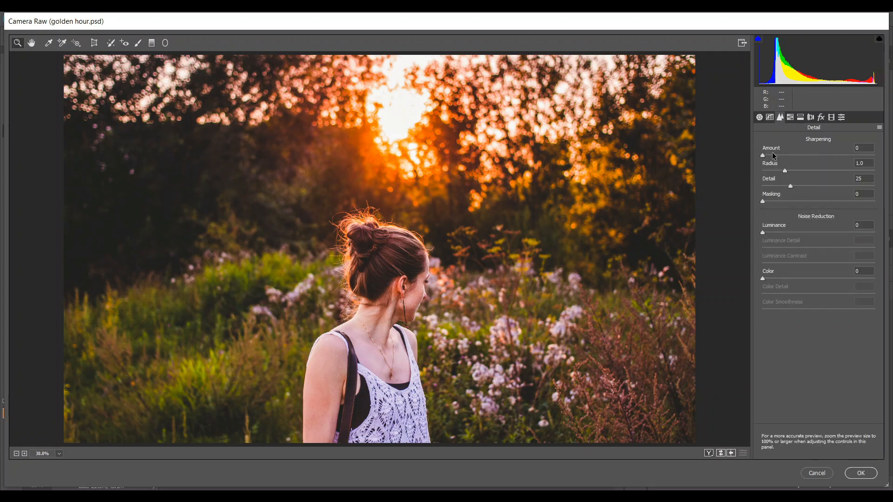
left_click_drag(773, 153, 813, 167)
left_click(786, 279)
- Set the HSL hues to Oranges +5, Yellows +20, Greens -100, Aquas -12, Blues -8 and Purples +20, and raise Magentas
left_click(791, 117)
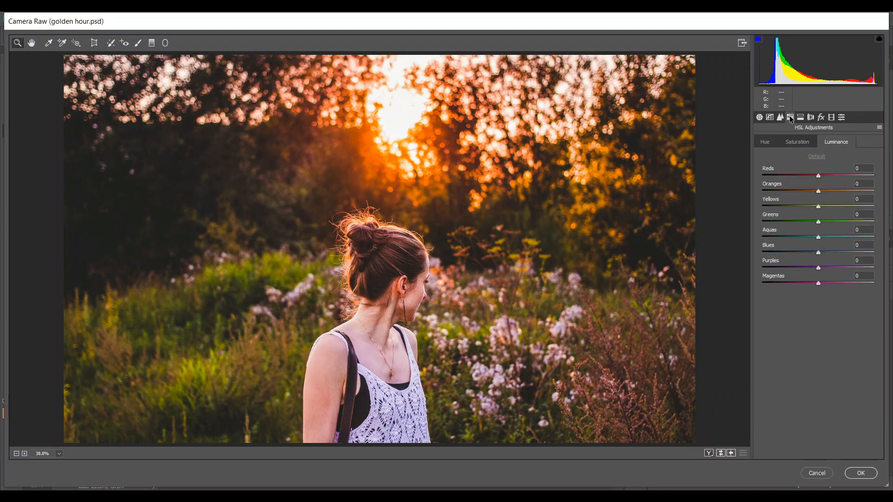
left_click(768, 144)
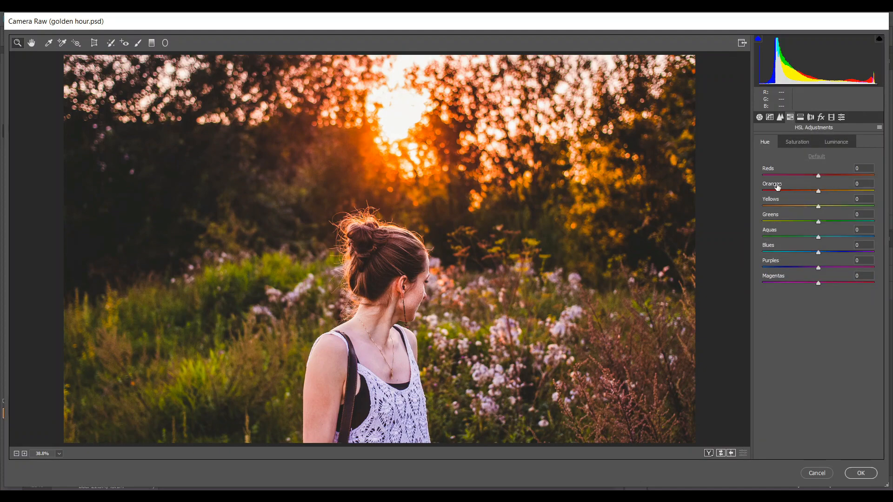
left_click_drag(819, 192, 825, 194)
mouse_move(819, 206)
left_mouse_down()
mouse_move(841, 206)
mouse_move(803, 206)
mouse_move(831, 209)
left_mouse_up()
left_click_drag(818, 222, 722, 223)
left_click_drag(819, 238, 813, 239)
left_click_drag(818, 253, 785, 251)
left_click_drag(810, 251, 812, 251)
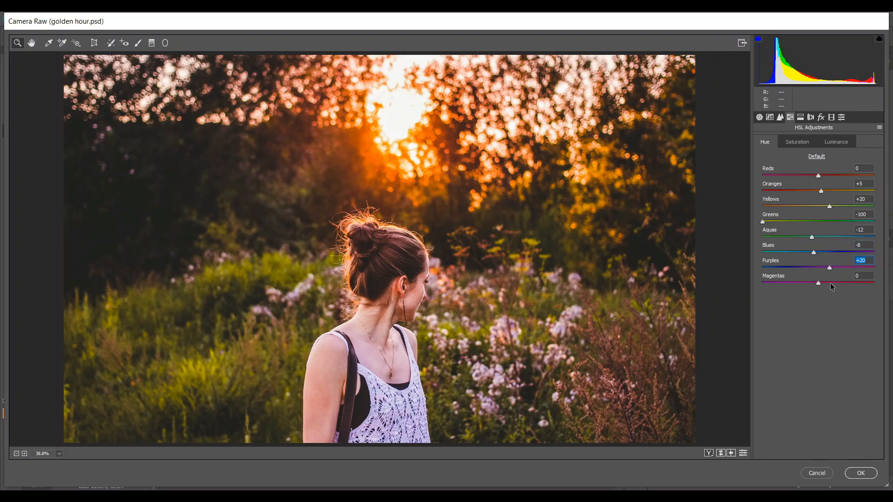
left_click_drag(830, 283, 837, 278)
- Slightly reduce the HSL saturation of the oranges, yellows, greens and blues
left_click(797, 142)
left_click_drag(819, 191, 816, 192)
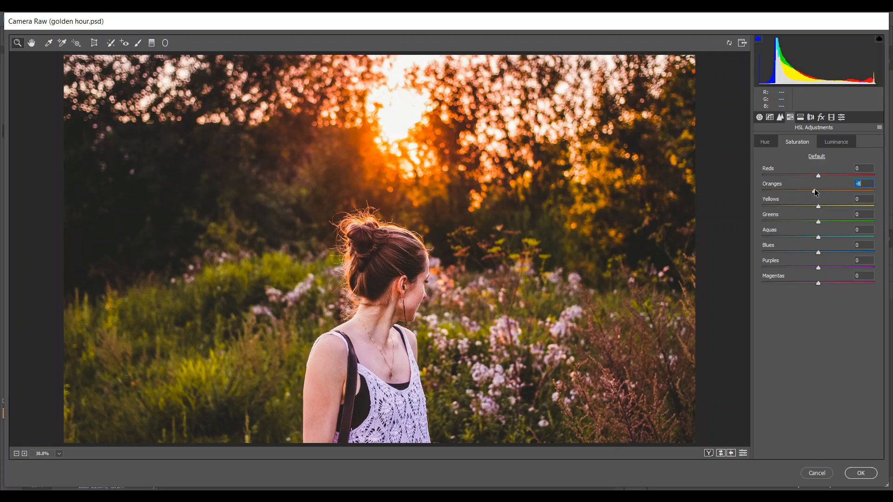
left_click_drag(818, 206, 810, 209)
left_click_drag(819, 223, 817, 225)
left_click_drag(819, 253, 814, 253)
- Set the HSL luminance to Yellows +10 and Greens -5, raise Aquas and lower Purples
left_click(841, 146)
left_click_drag(818, 207, 827, 206)
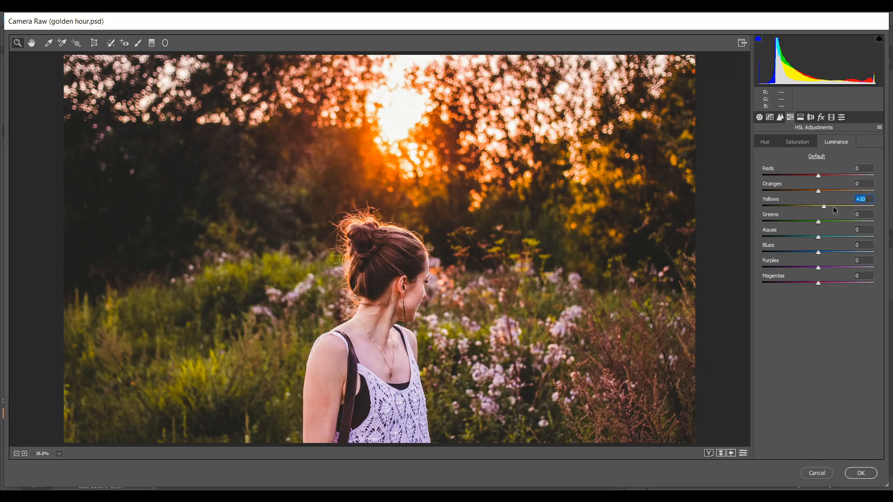
left_click_drag(819, 221, 816, 222)
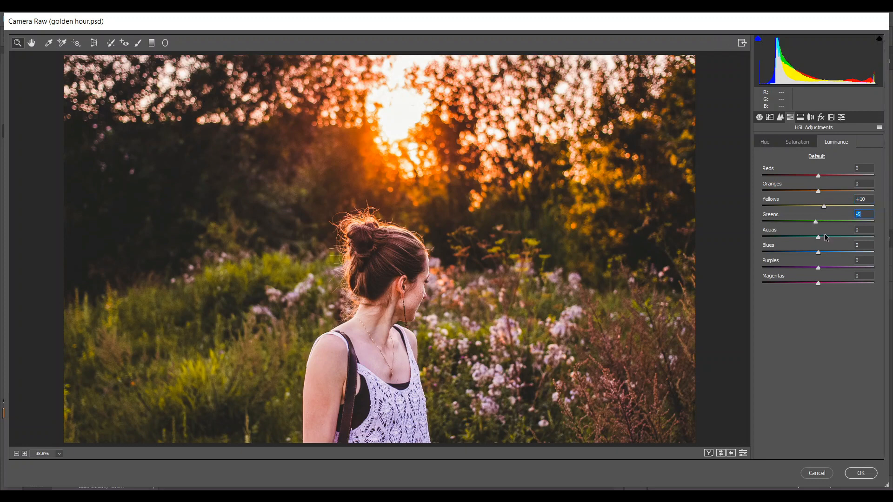
left_click(826, 237)
left_click_drag(814, 268, 811, 268)
- Split-tone the photo with highlights at hue 85 and saturation 8, and shadows at hue 0 and saturation 15
left_click(800, 118)
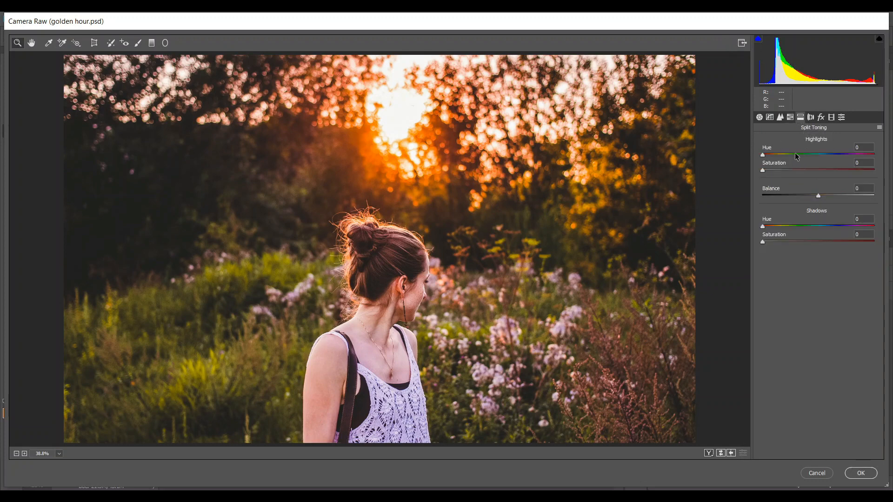
mouse_move(776, 157)
left_mouse_down()
mouse_move(797, 157)
mouse_move(789, 156)
left_mouse_up()
key("Up")
left_click(774, 171)
left_click_drag(774, 170, 773, 172)
left_click(773, 242)
mouse_move(773, 242)
left_mouse_down()
mouse_move(787, 241)
mouse_move(751, 243)
mouse_move(787, 240)
mouse_move(761, 241)
left_mouse_up()
left_click(769, 242)
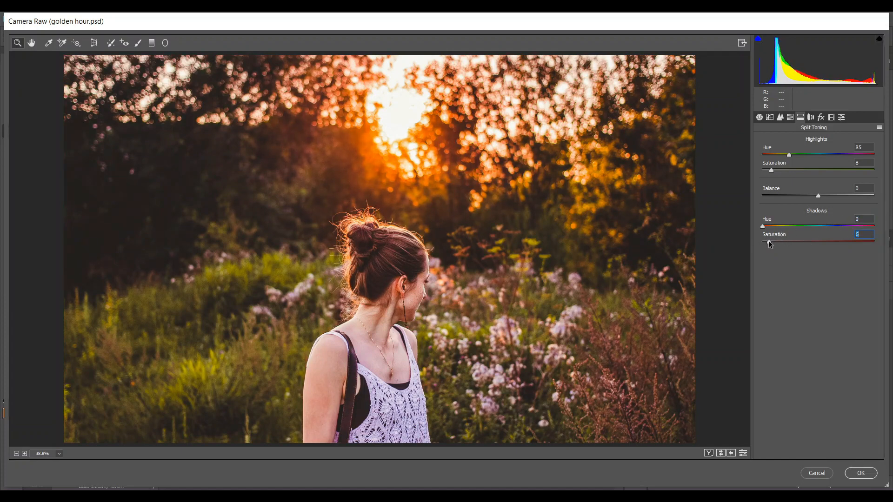
left_click_drag(769, 241, 779, 242)
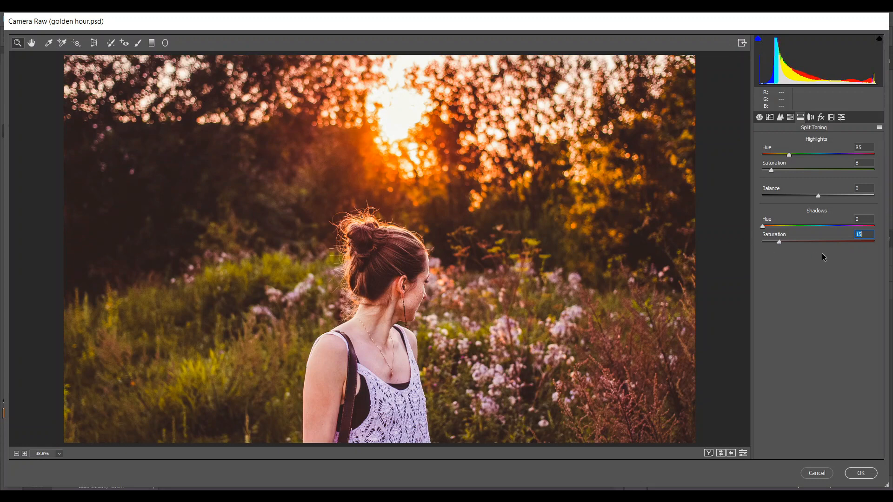
- Add a light film grain effect with a reduced grain size and adjusted roughness
left_click(820, 118)
left_click(769, 158)
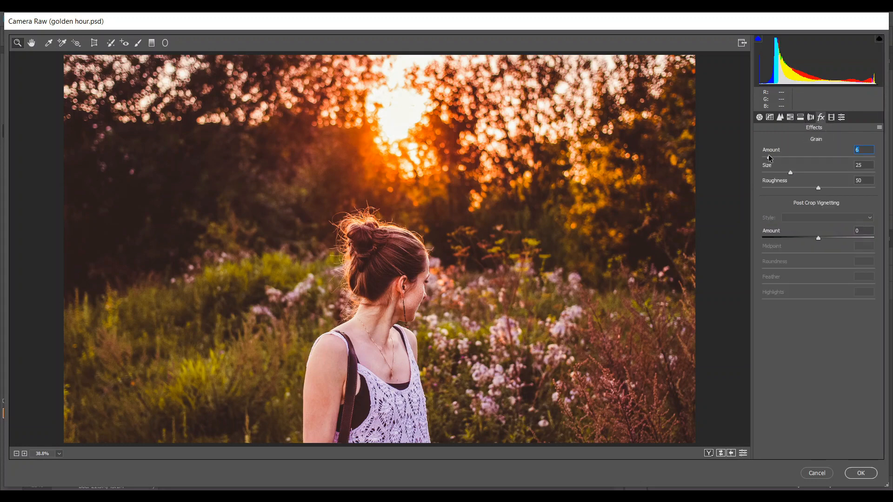
type("1")
left_click(771, 172)
left_click_drag(772, 171, 774, 171)
key("Tab")
type("5")
- Calibrate Red Primary to hue +5 and saturation +10, Green Primary to hue +15, and lower the Blue Primary saturation
left_click(833, 118)
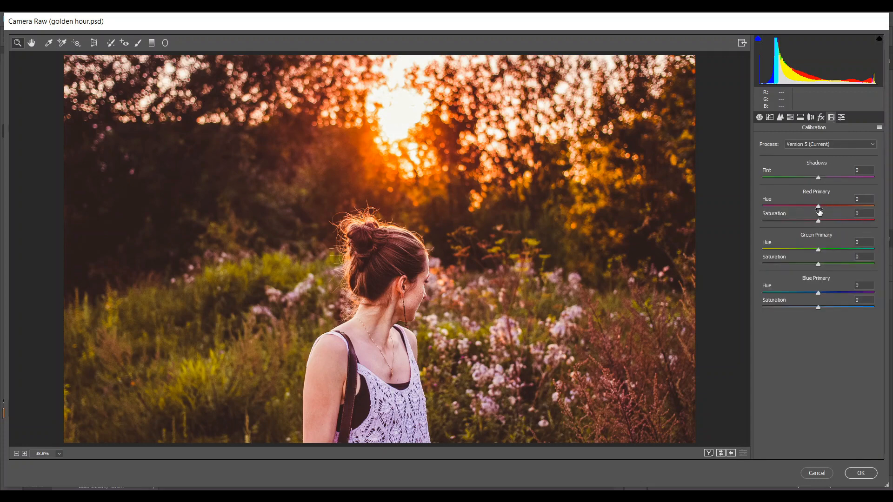
left_click_drag(818, 207, 823, 209)
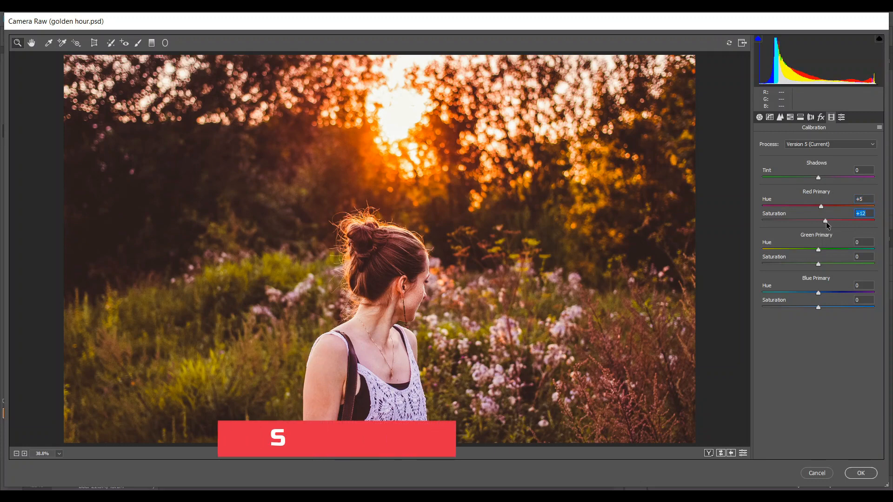
left_click_drag(827, 223, 827, 251)
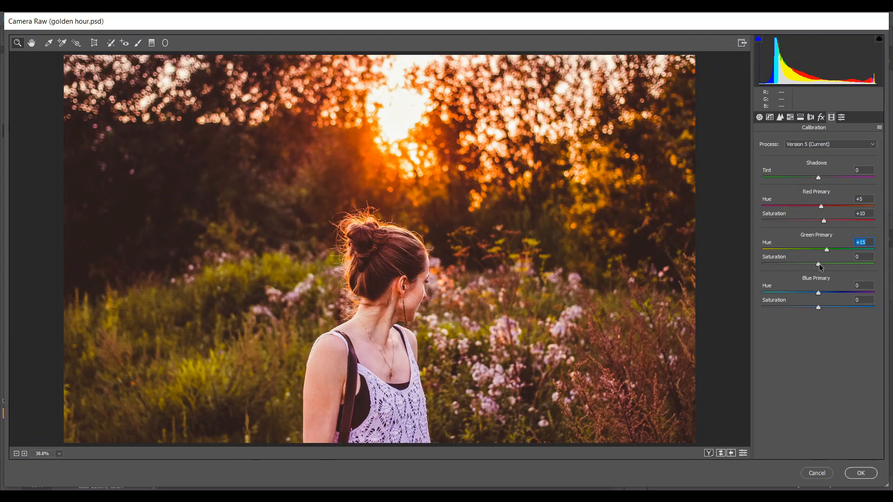
left_click(819, 293)
left_click_drag(821, 308, 809, 309)
- Compare the before and after versions side by side and apply the Camera Raw adjustments
left_click(760, 118)
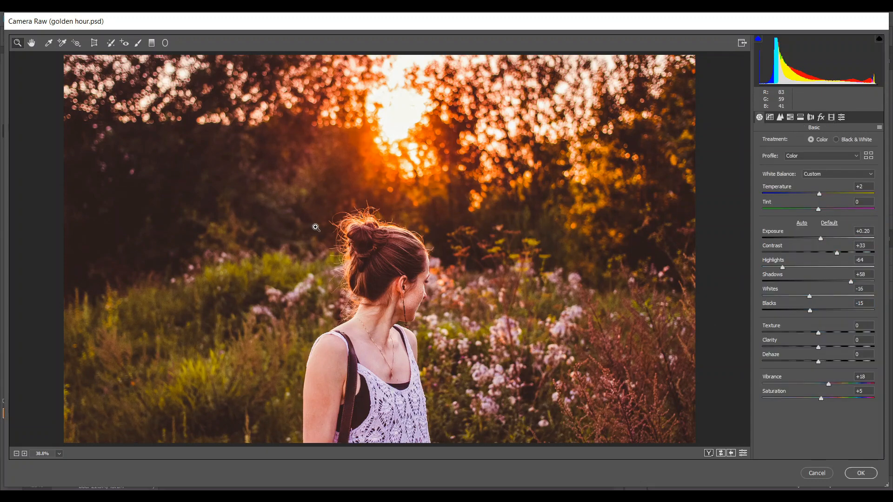
key("q")
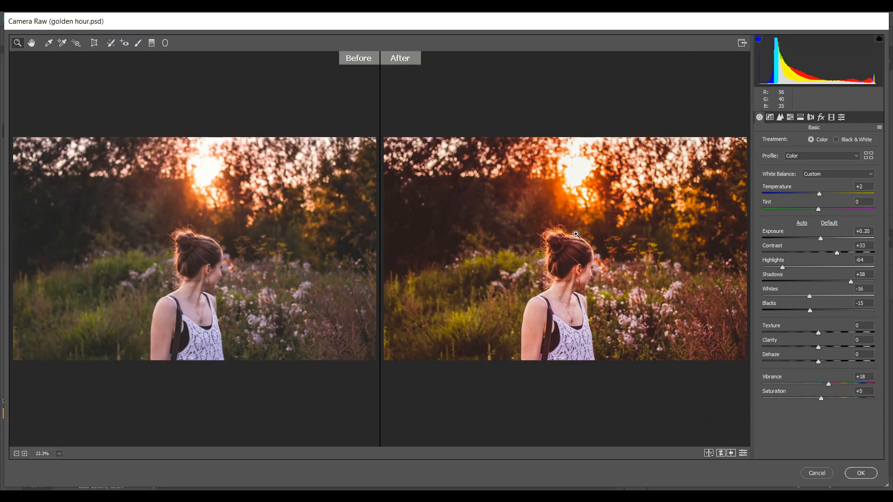
left_click(560, 232)
left_click_drag(603, 233, 356, 102)
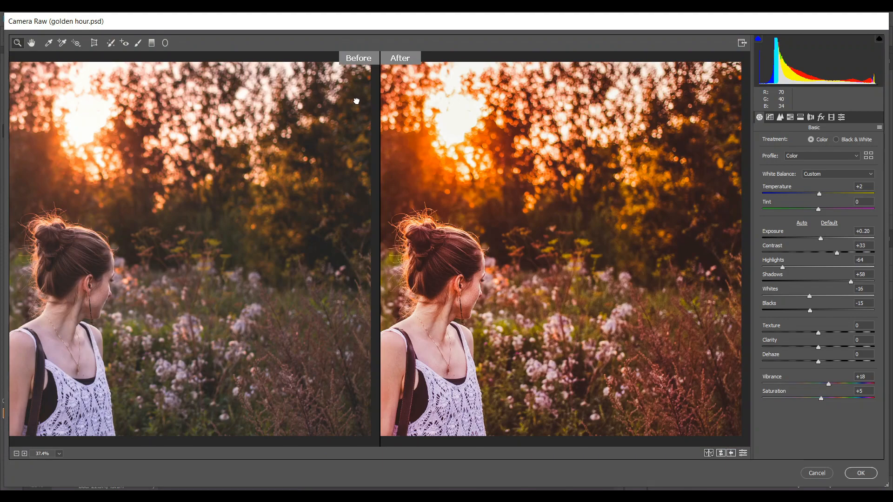
left_click(854, 475)
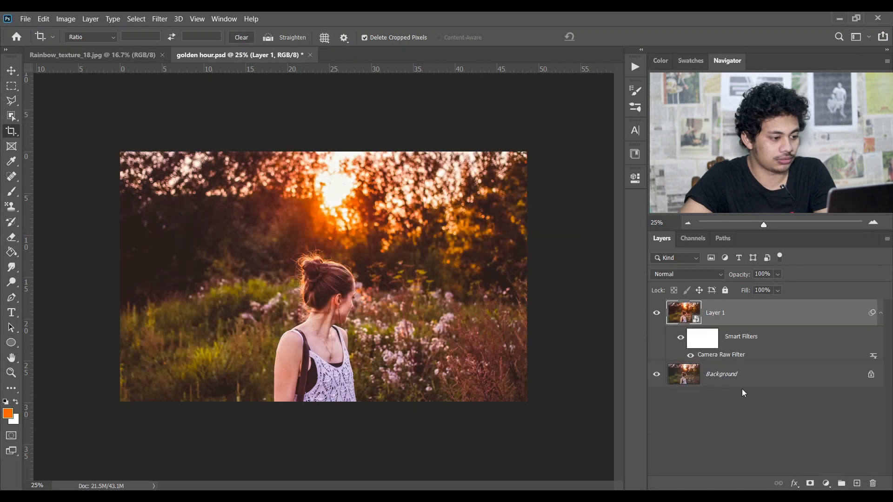
- Toggle Layer 1's visibility to compare the graded photo with the original
left_click(656, 314)
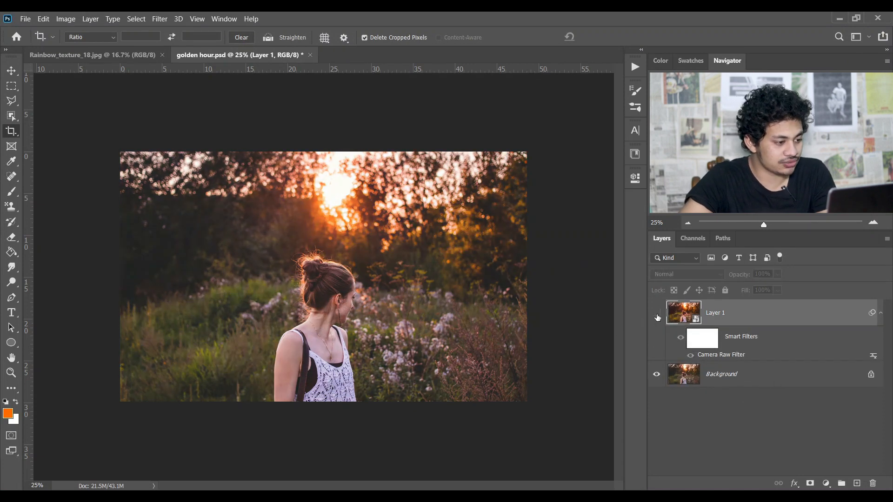
left_click(657, 315)
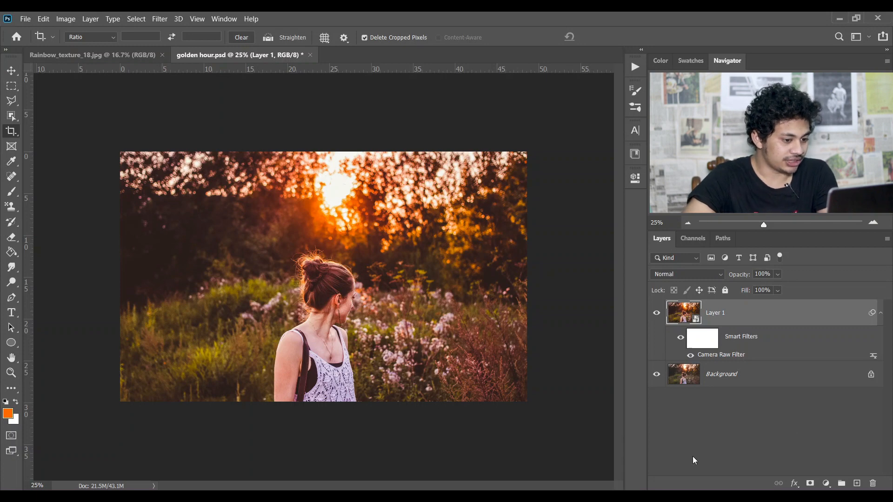
- Add a Gradient Map adjustment layer above Layer 1 using the black-to-white preset gradient
left_click(824, 482)
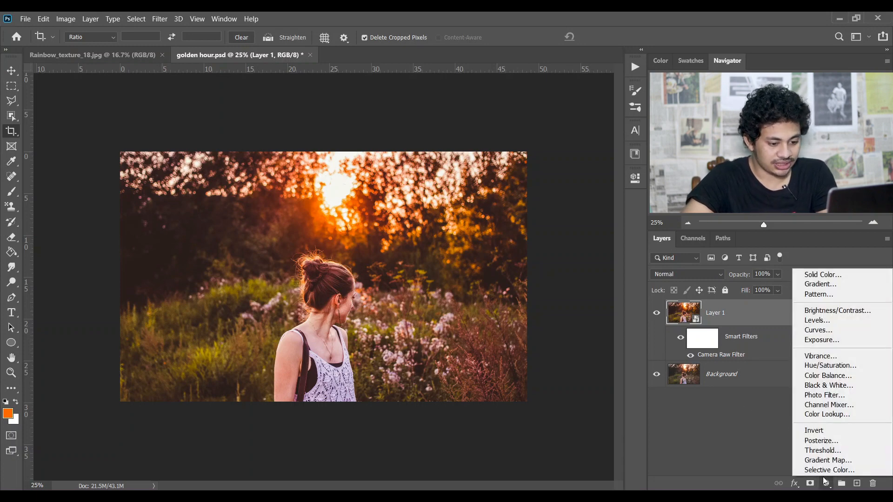
left_click(820, 461)
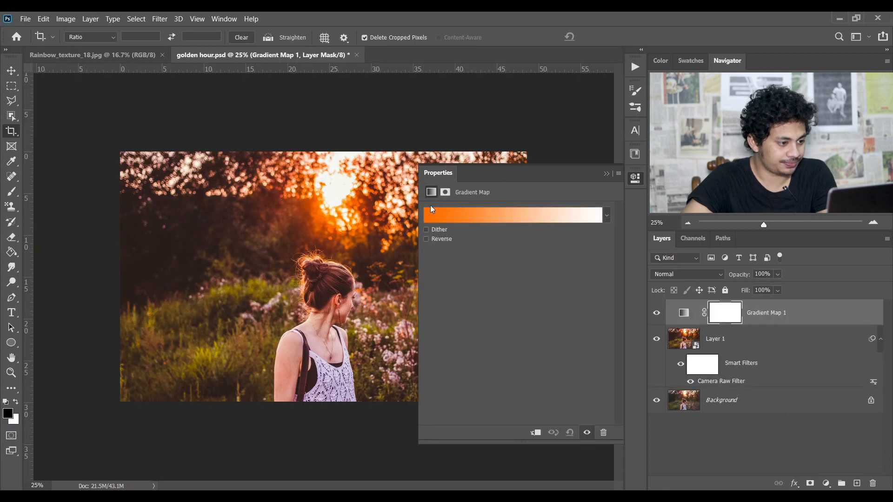
left_click(522, 219)
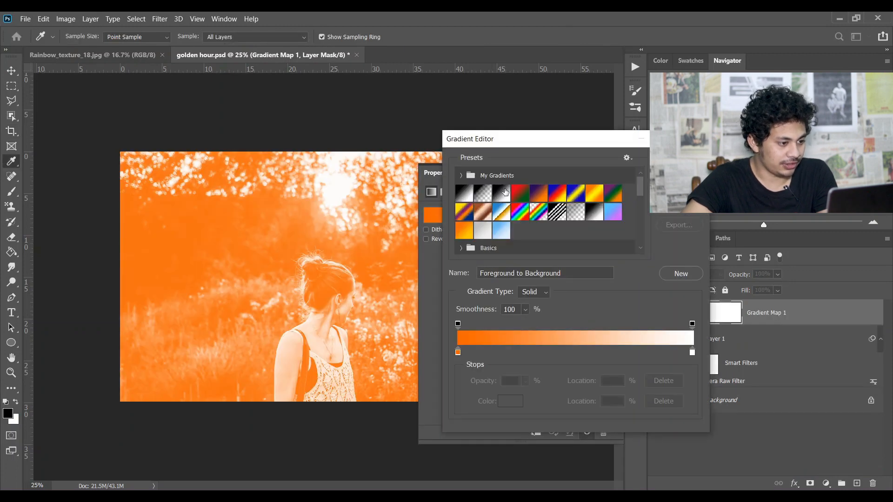
left_click(502, 193)
key("Return")
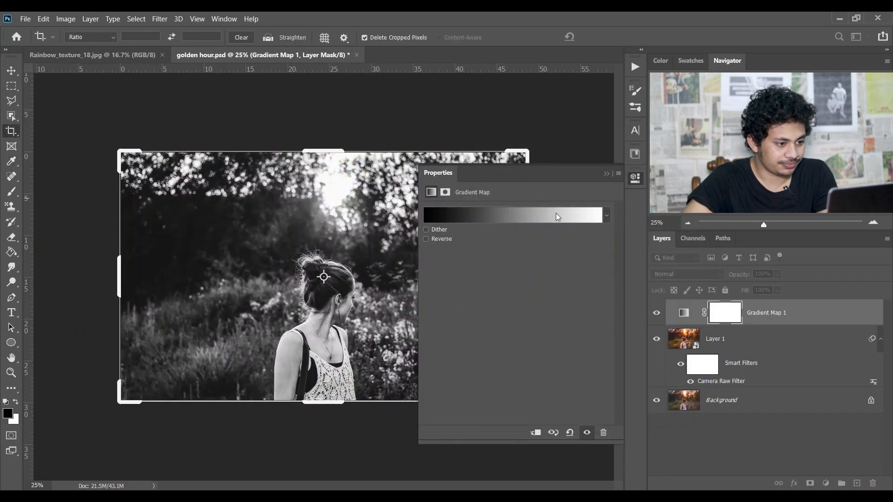
- Set the gradient map layer's blend mode to Soft Light and its opacity to 10%
key("c")
left_click(680, 275)
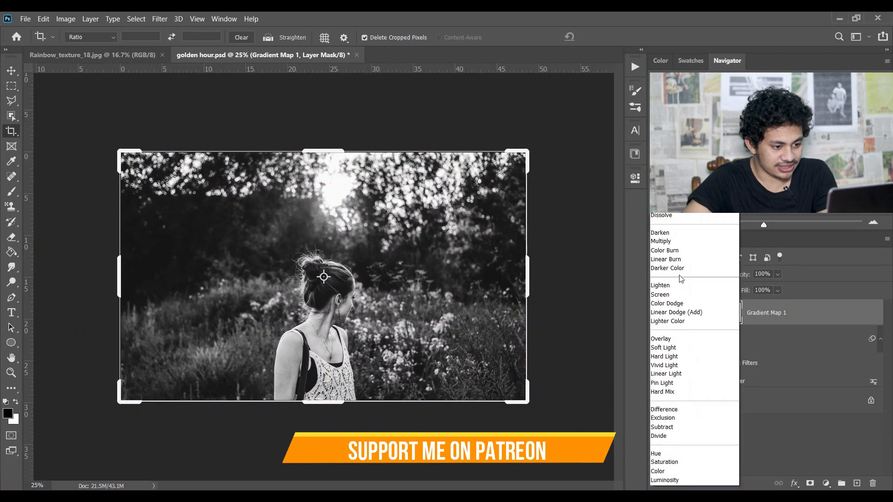
left_click(667, 350)
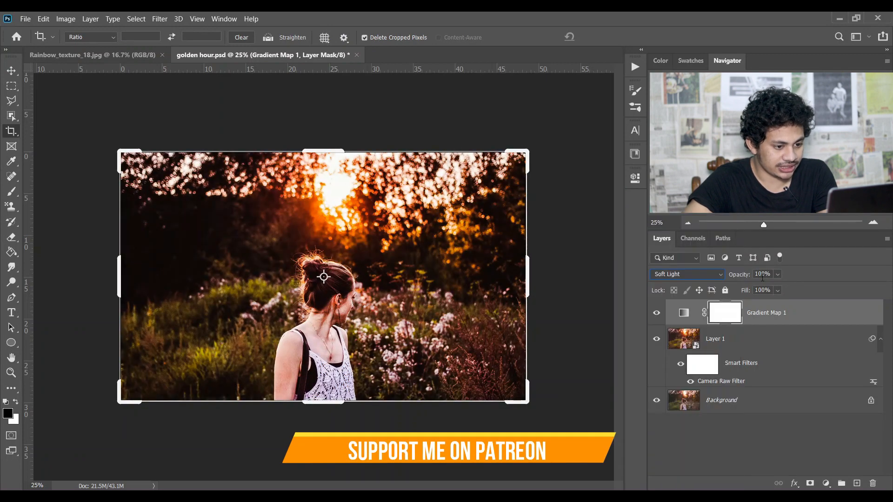
left_click_drag(778, 274, 741, 286)
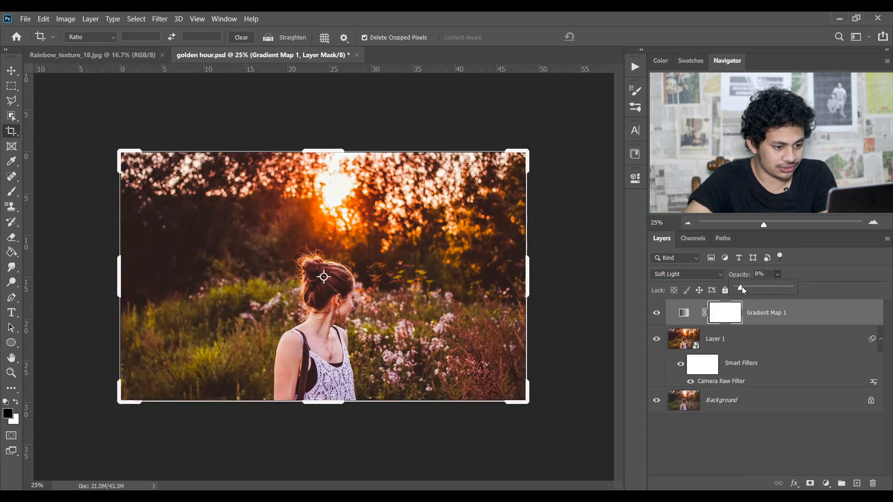
left_click(765, 273)
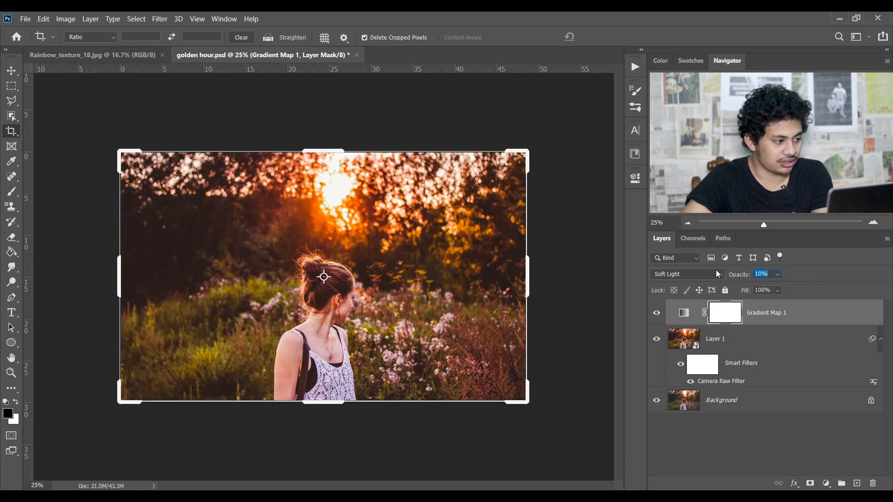
- Add a Gradient Fill layer above the gradient map layer
key("ctrl+0")
left_click(11, 70)
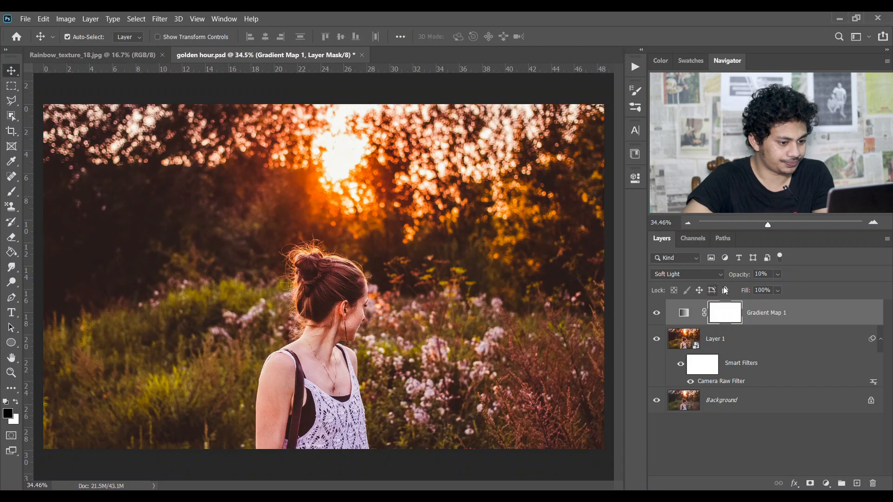
left_click(788, 317)
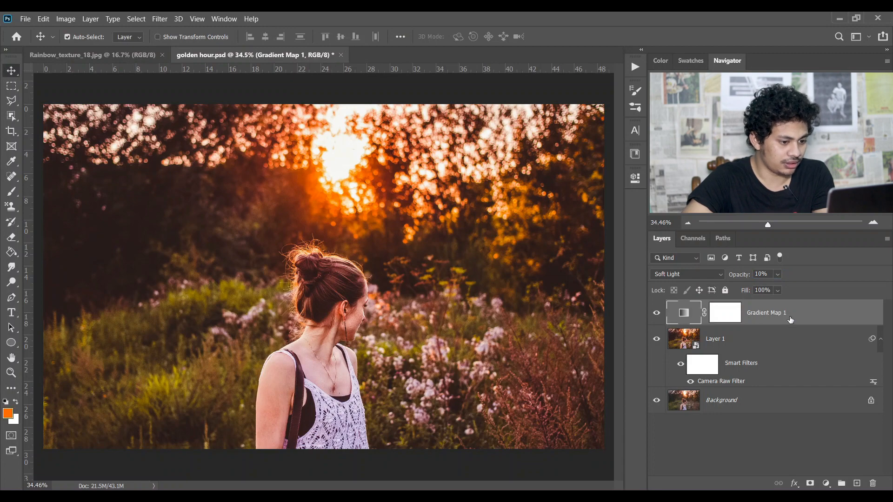
left_click(826, 483)
left_click(821, 285)
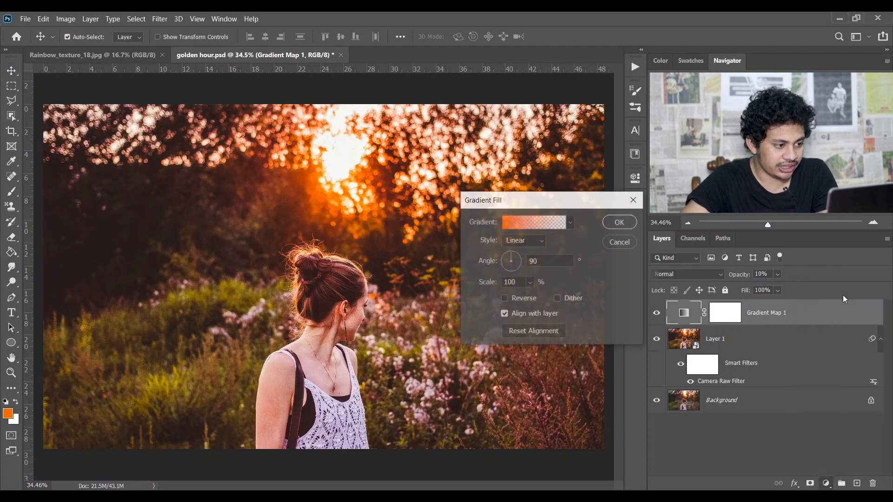
- Set the fill gradient's starting color stop to f29e3c, delete the ending color stop, and accept the edited gradient
left_click(520, 224)
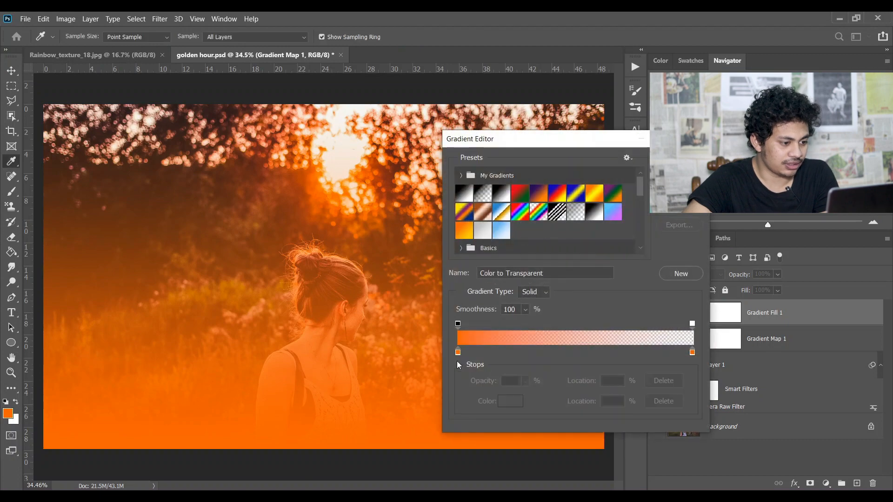
left_click(458, 353)
left_click(510, 401)
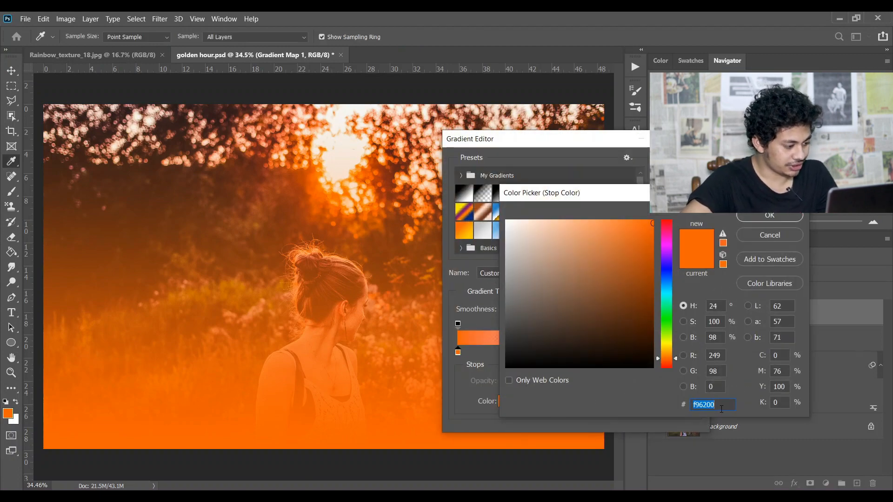
type("f2")
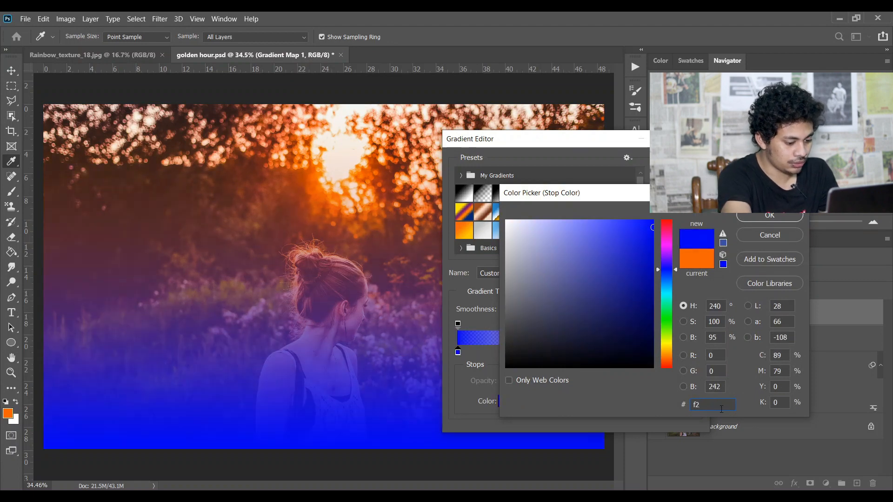
type("9e")
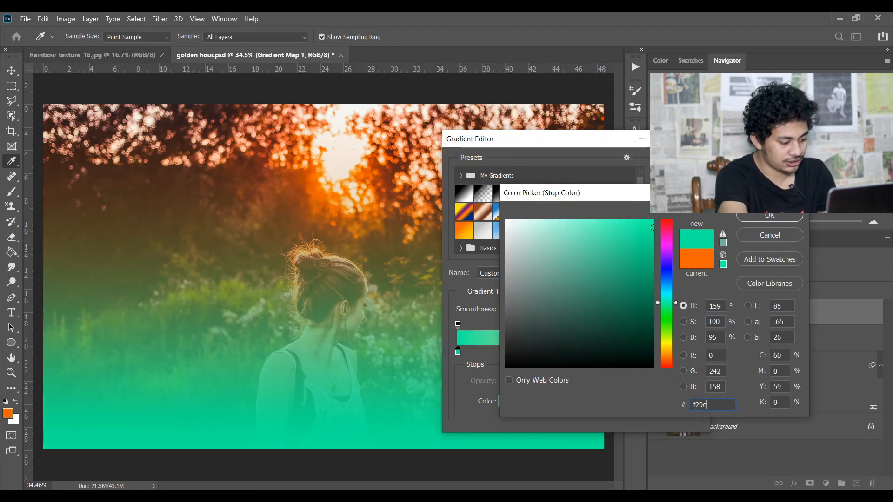
type("3c")
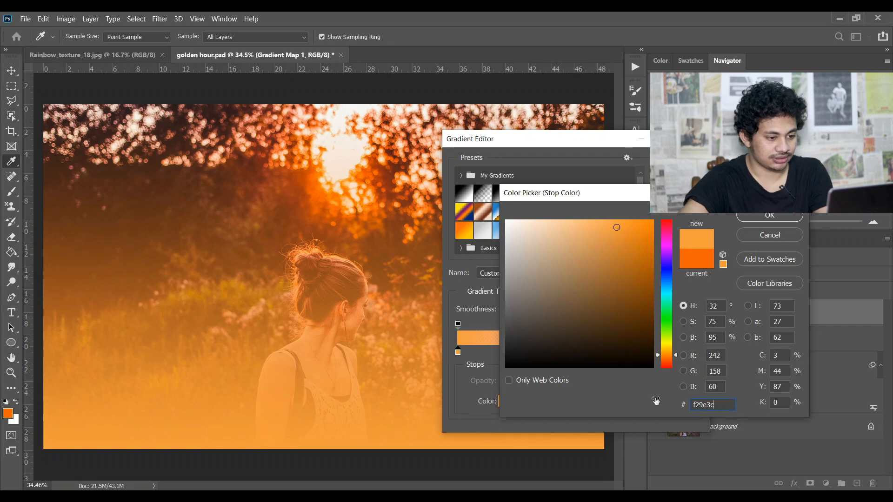
left_click(755, 214)
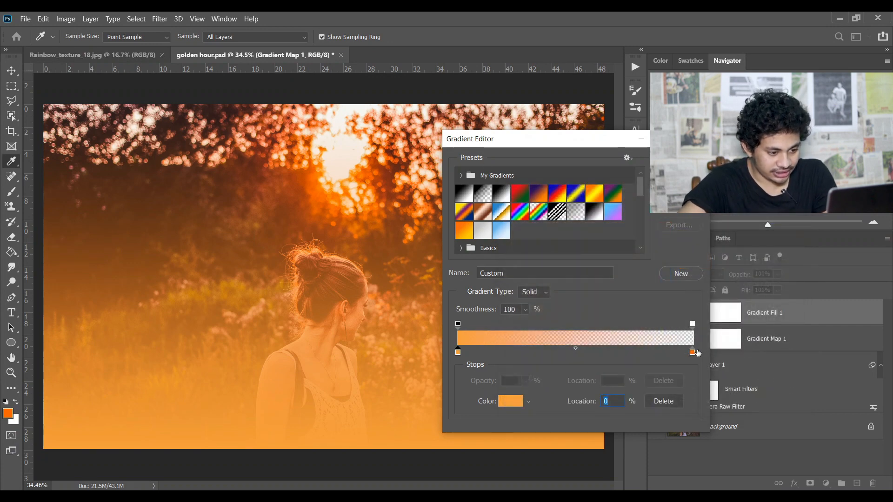
left_click(692, 352)
left_click(665, 401)
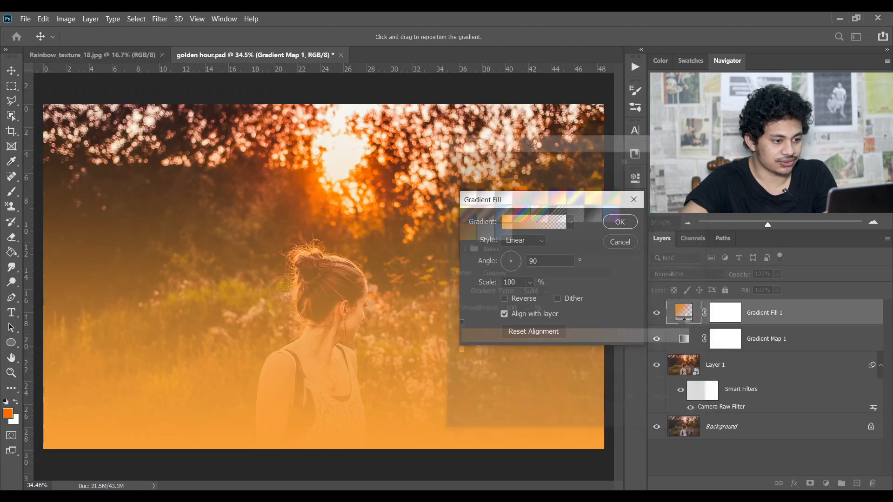
key("Return")
- Change the gradient fill's style to Radial and move its center onto the sun
left_click(526, 240)
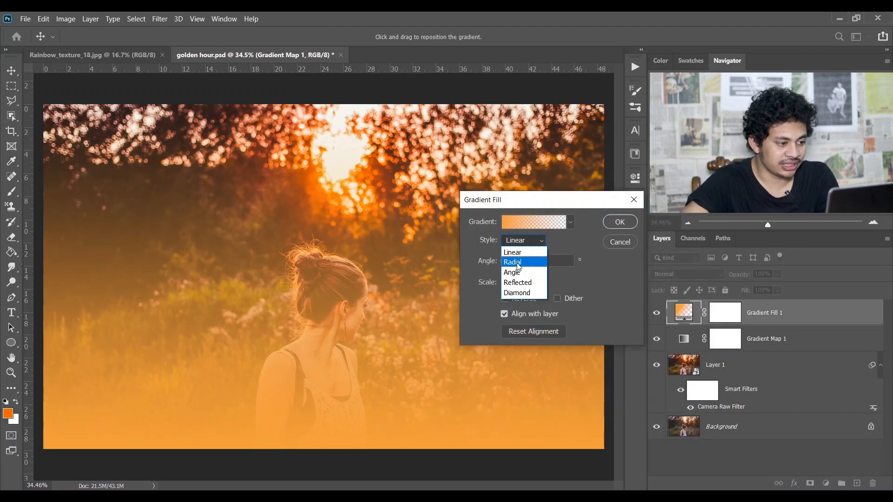
left_click(514, 260)
left_click_drag(319, 265, 340, 194)
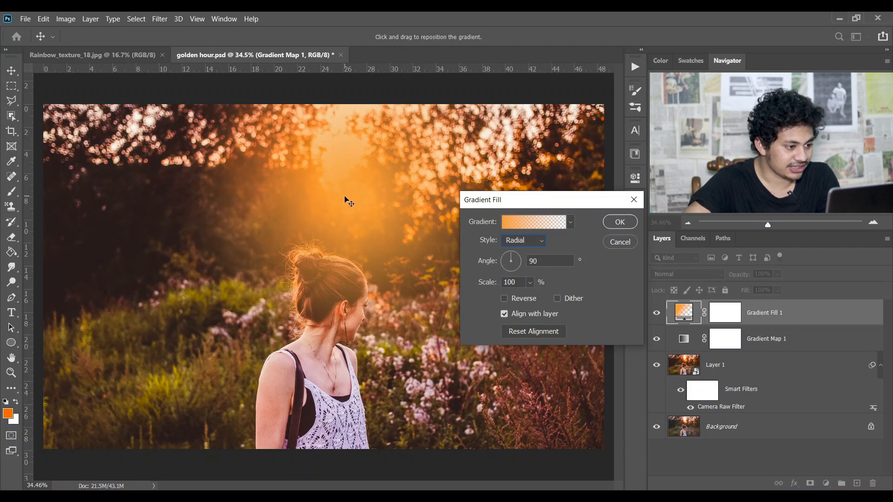
- Set the radial gradient's scale to 111%, fine-tune its position over the sun, and apply the fill
left_click(530, 283)
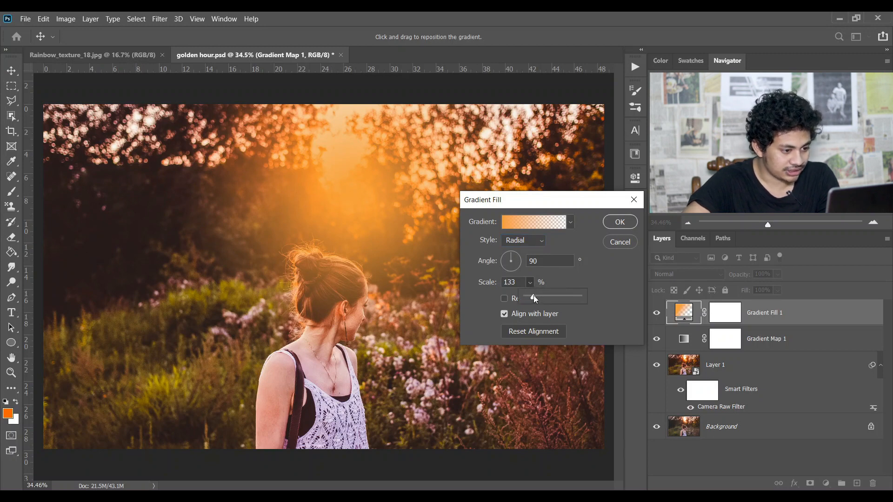
left_click_drag(531, 296, 526, 296)
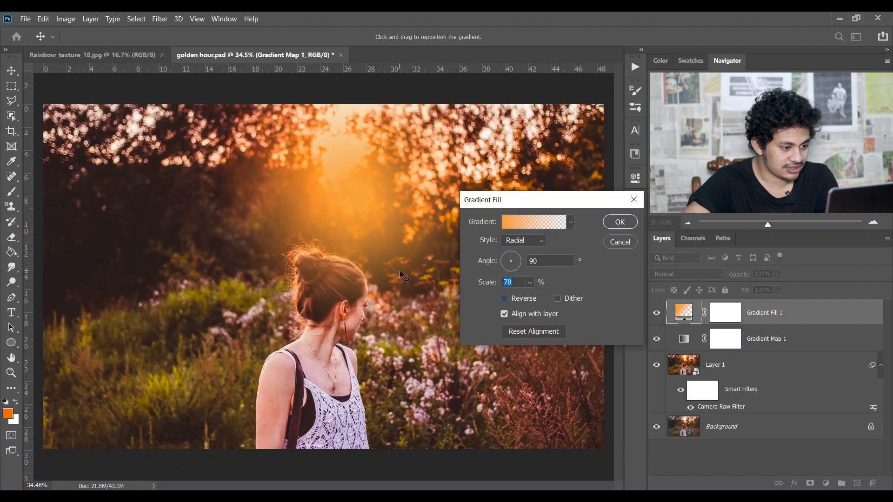
type("111")
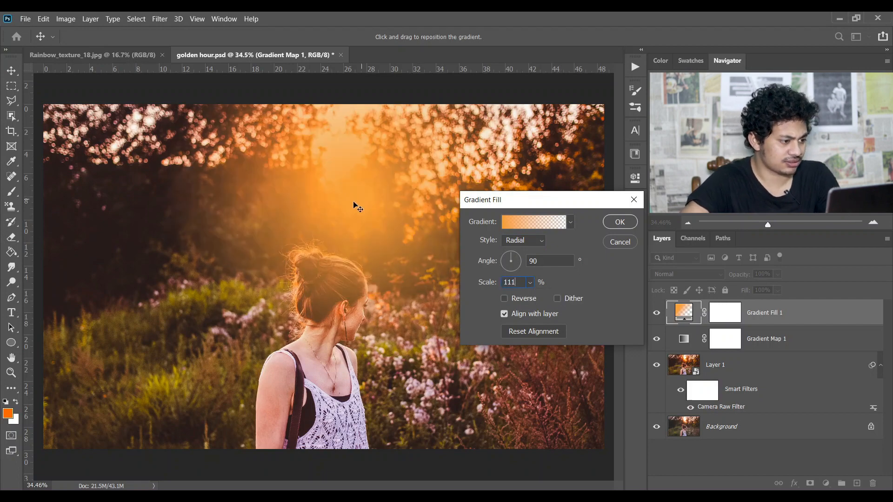
left_click_drag(353, 201, 339, 192)
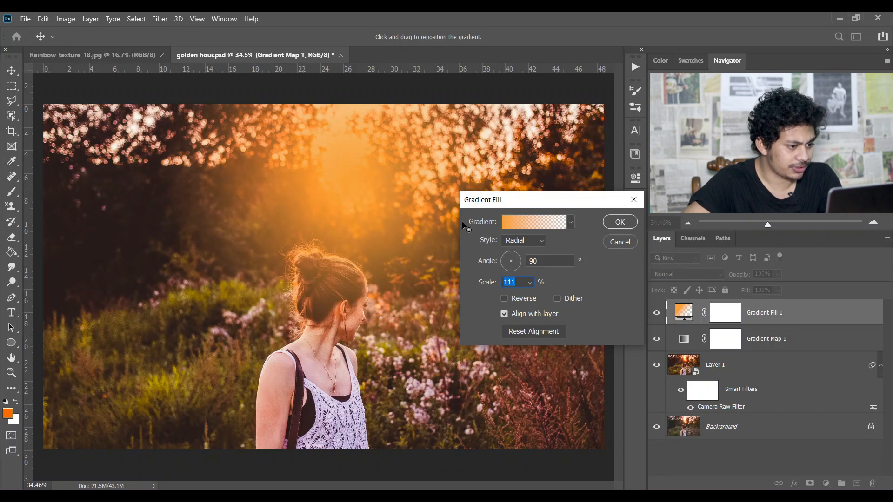
left_click(619, 222)
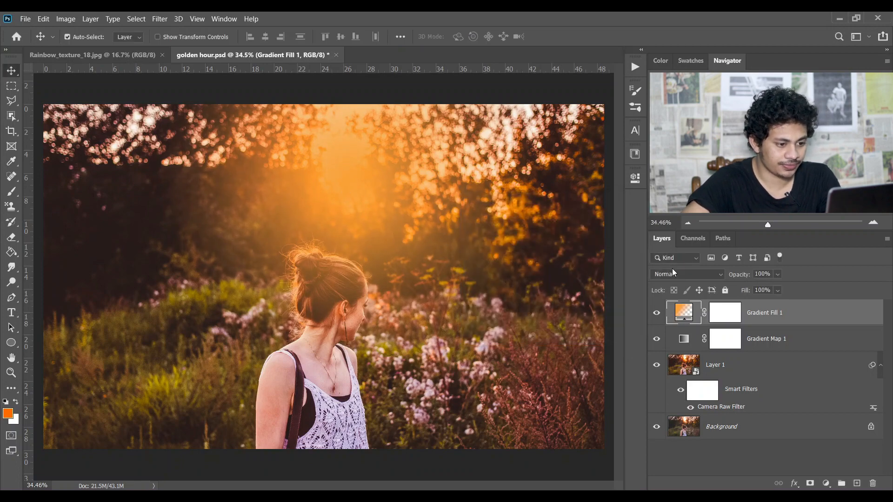
- Set the gradient fill layer's blend mode to Soft Light and toggle its visibility to compare the effect
left_click(675, 274)
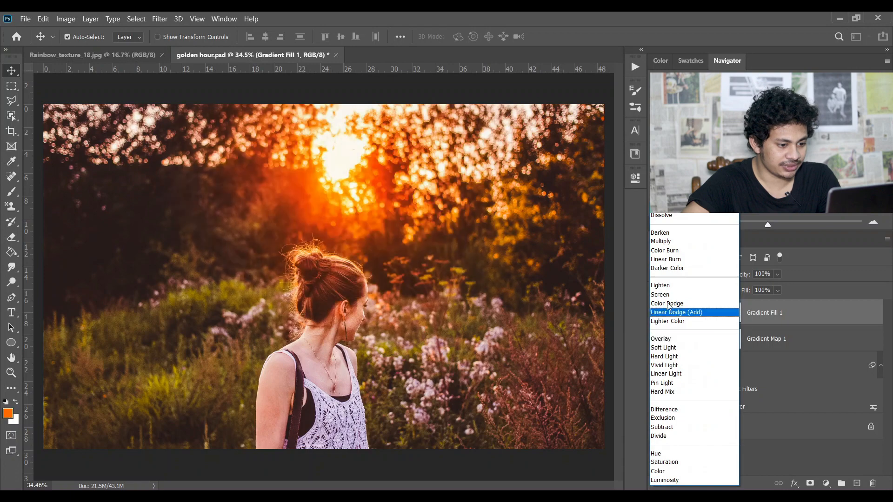
left_click(669, 349)
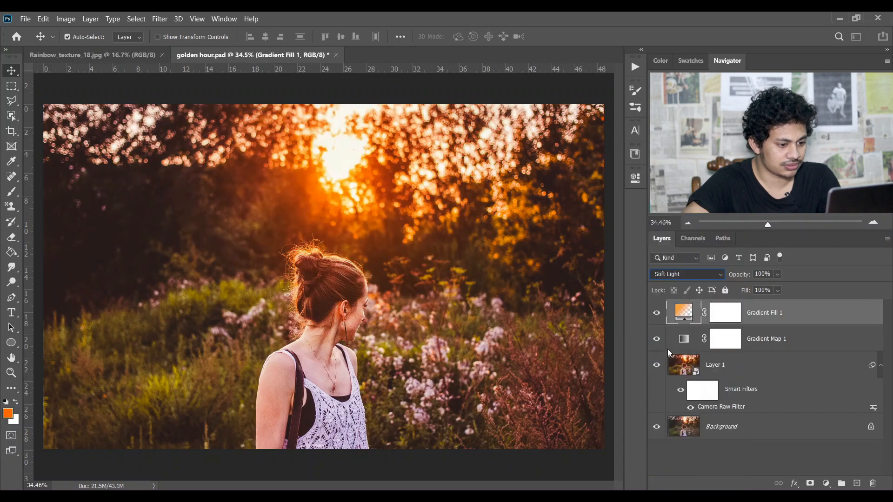
left_click(659, 316)
left_click(658, 317)
left_click(658, 316)
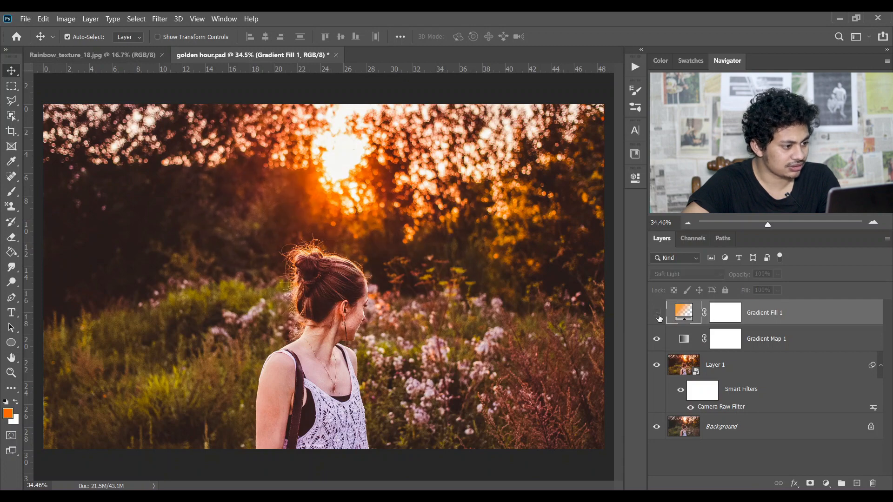
left_click(661, 314)
- Try the Screen blend mode on the gradient fill layer, then return it to Soft Light
left_click(685, 273)
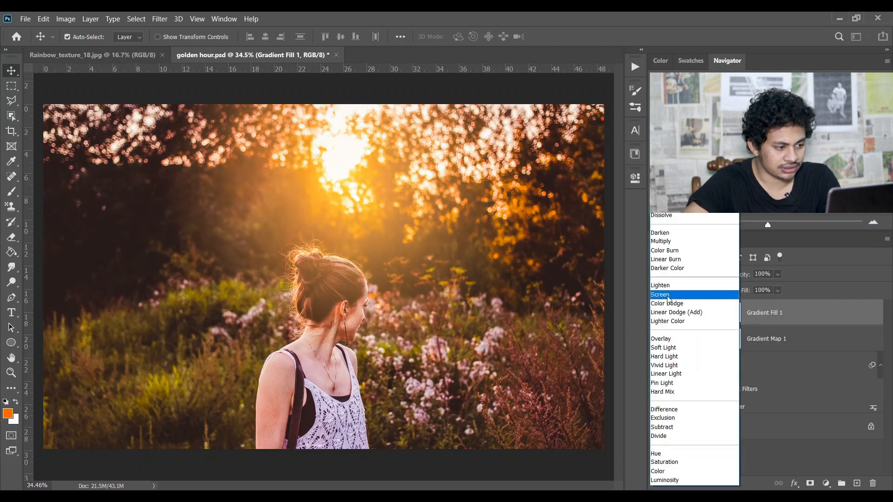
left_click(667, 295)
left_click(680, 275)
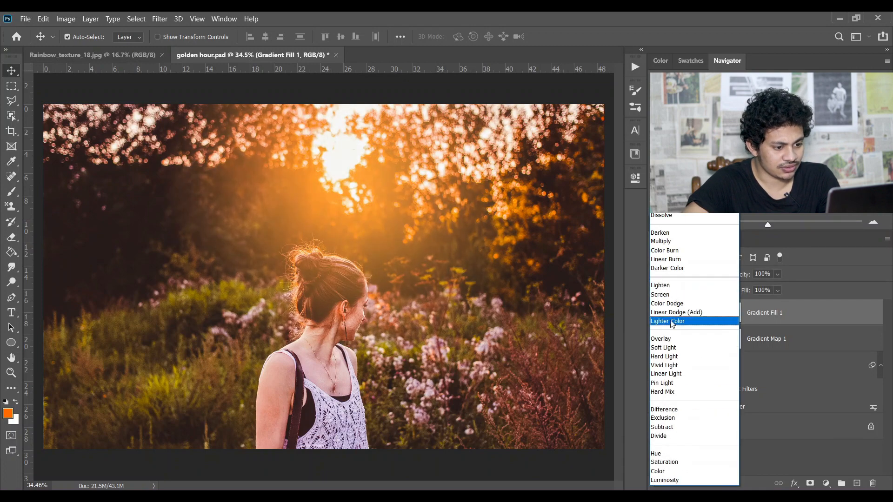
left_click(678, 349)
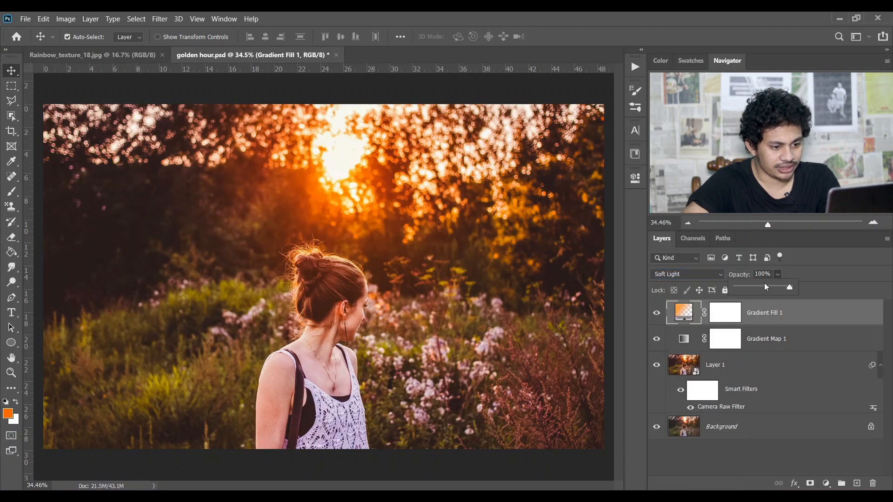
- Reduce the gradient fill layer's opacity to 55%, toggling its visibility to judge the glow
left_click_drag(768, 288, 760, 289)
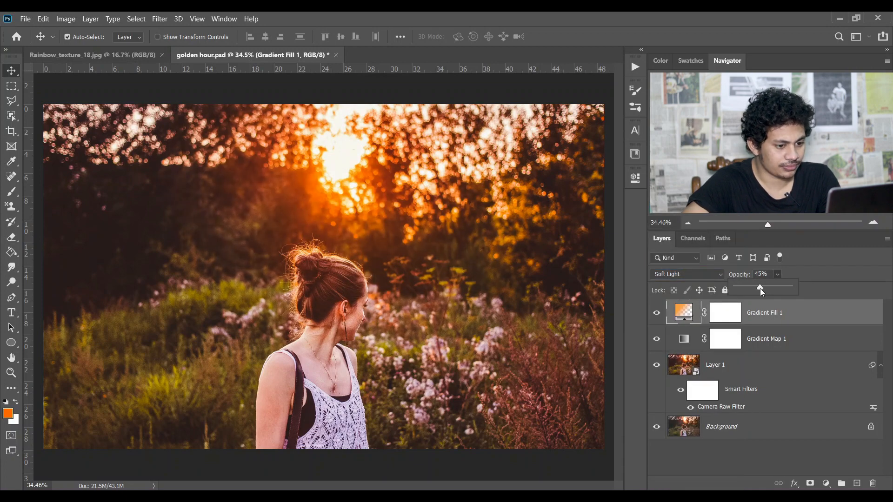
left_click(655, 317)
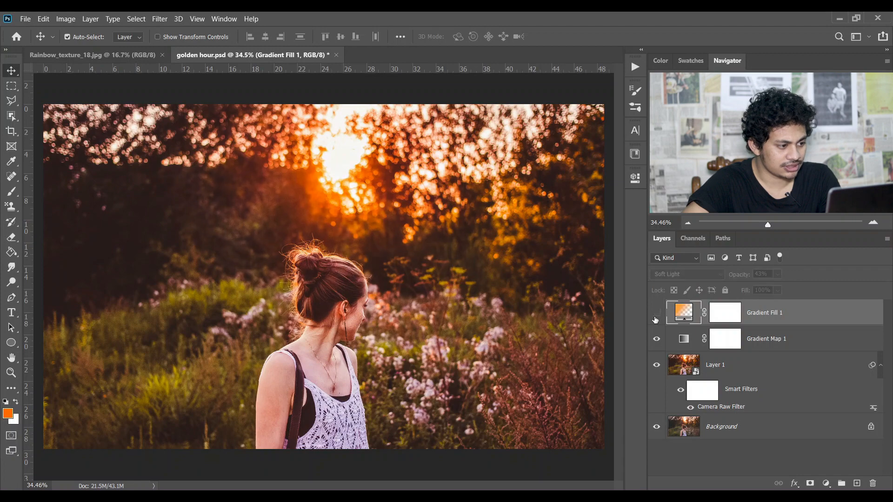
left_click(655, 316)
left_click(778, 275)
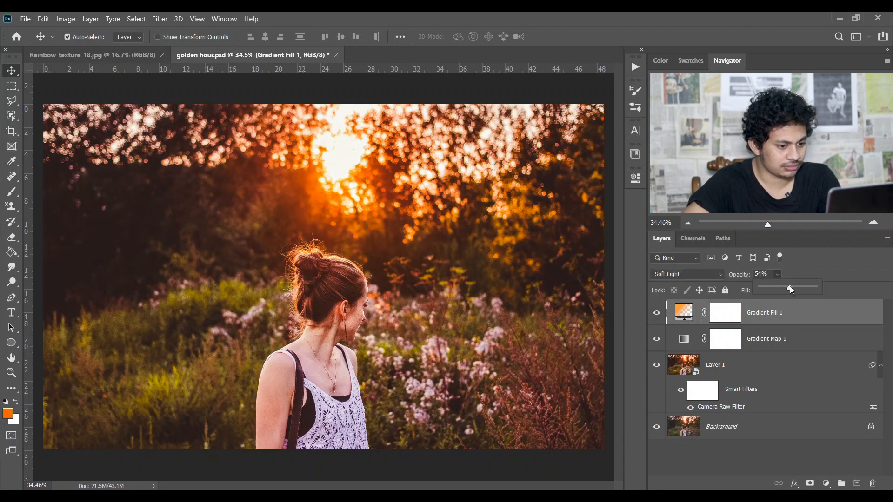
left_click_drag(789, 287, 791, 286)
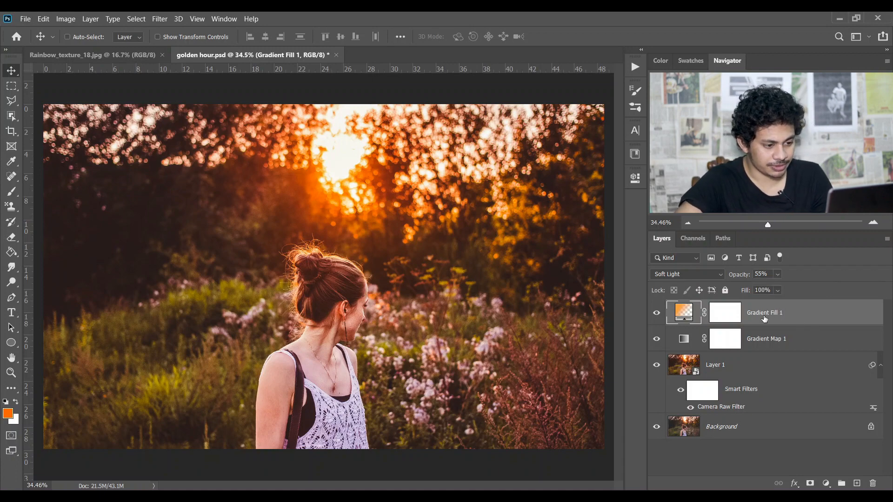
- Duplicate the gradient fill layer and set the copy's blend mode to Screen
key("ctrl+j")
left_click(701, 276)
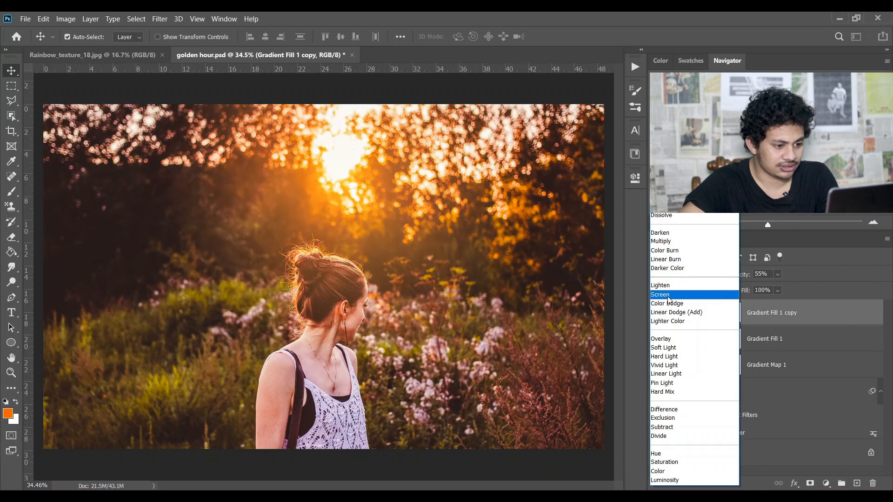
left_click(668, 296)
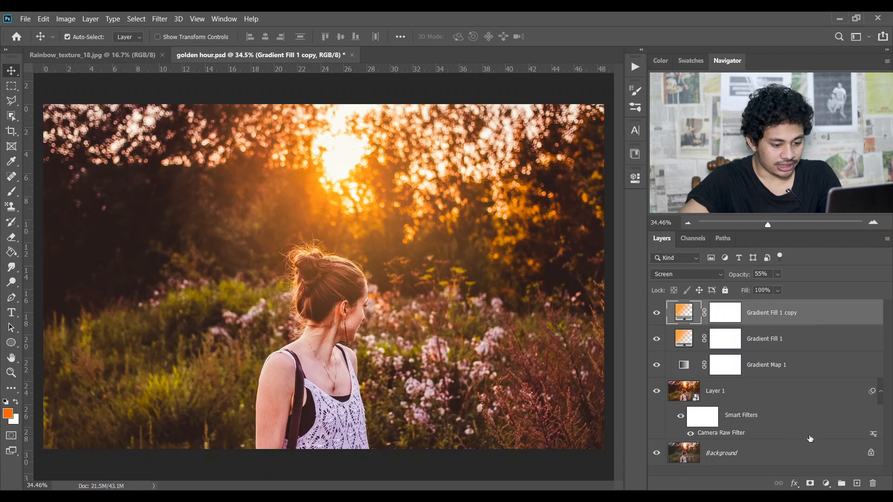
- Add a Color Balance adjustment layer above the gradient fills and set its midtones Cyan-Red value to +6
left_click(826, 484)
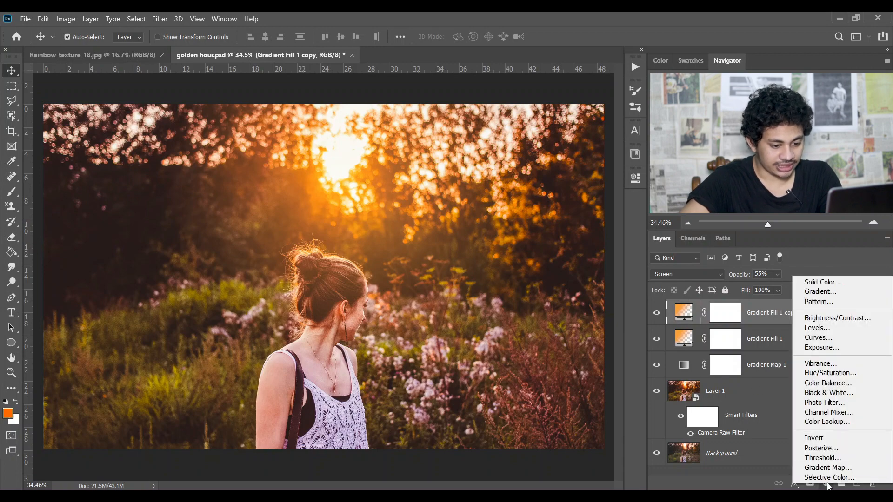
left_click(845, 390)
left_click(517, 212)
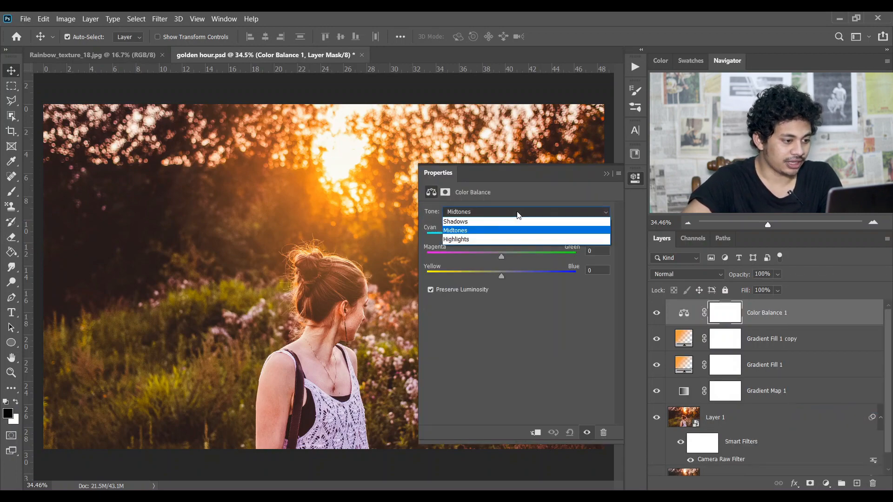
left_click(475, 230)
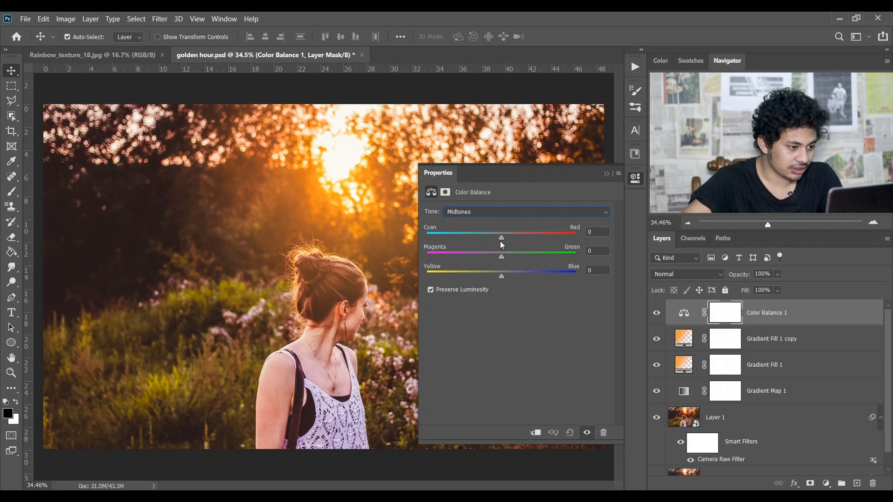
left_click_drag(503, 238, 507, 238)
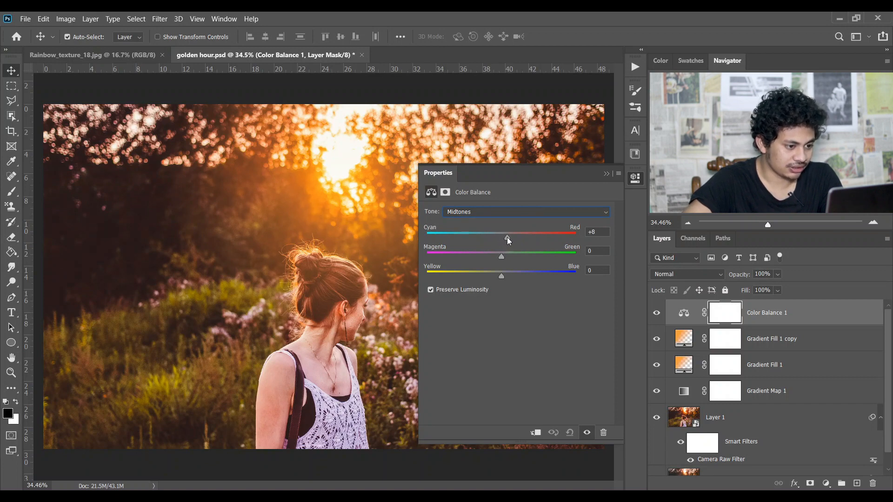
type("6")
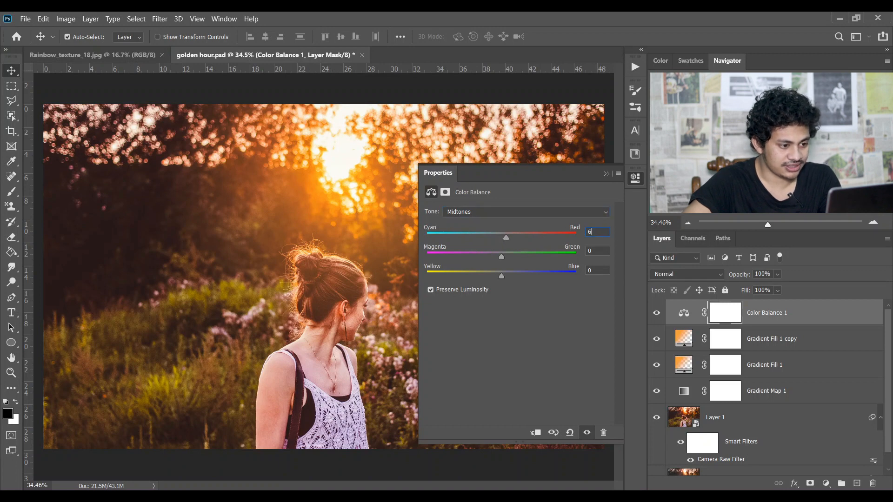
- Set the midtones Magenta-Green to -4 and Yellow-Blue to -2, then toggle the Color Balance layer's visibility to compare
left_click_drag(505, 254, 498, 255)
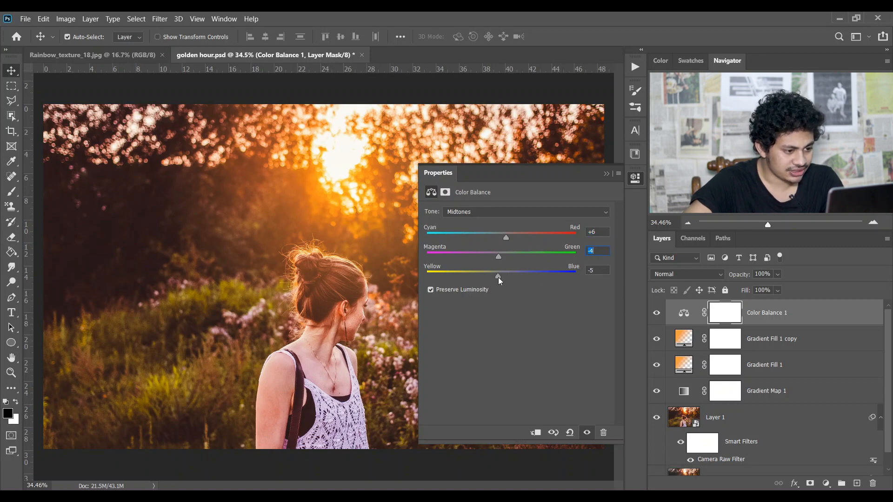
key("Up")
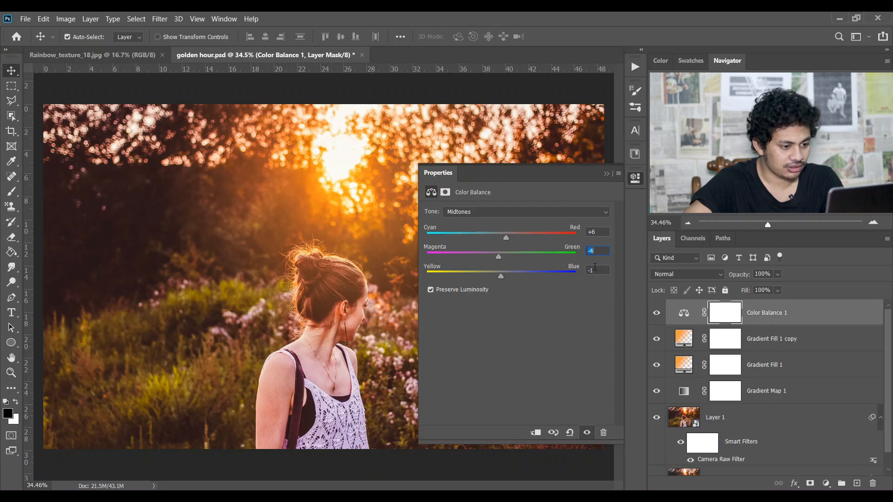
left_click(588, 272)
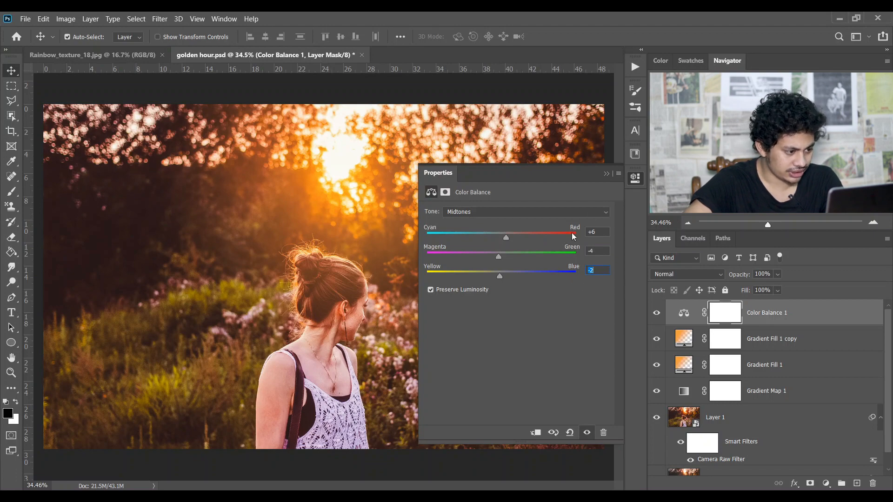
left_click(607, 174)
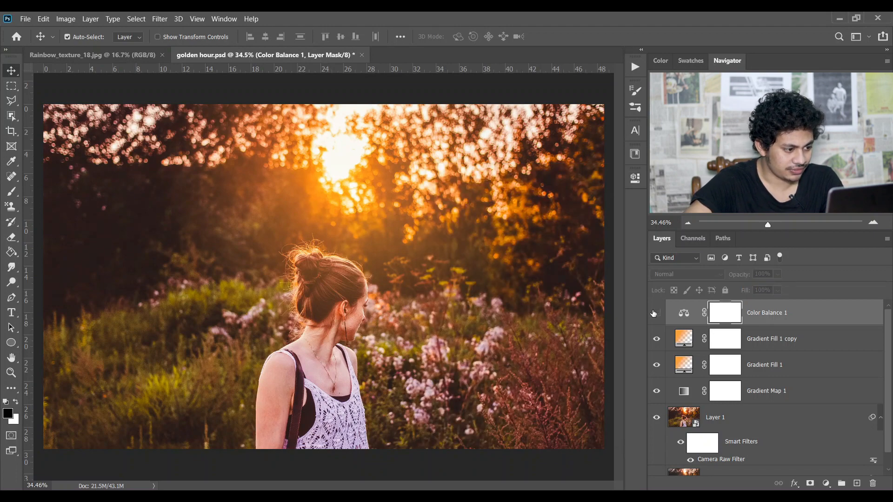
left_click(655, 313)
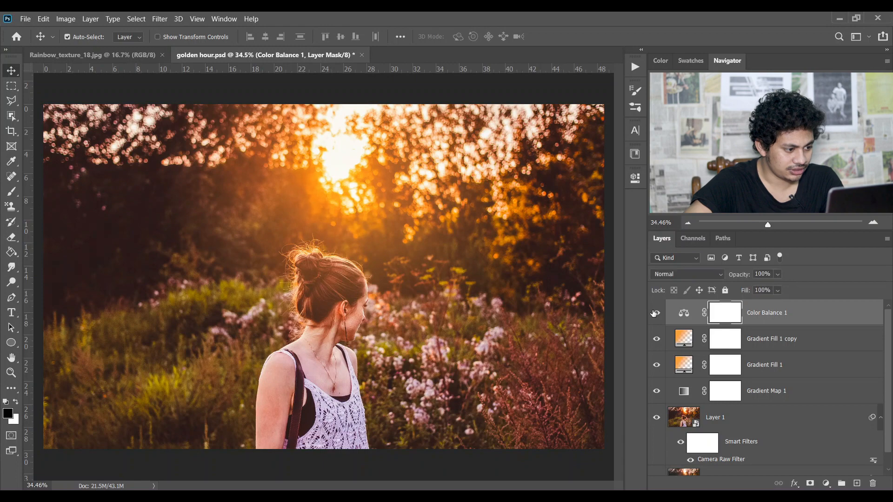
left_click(810, 324)
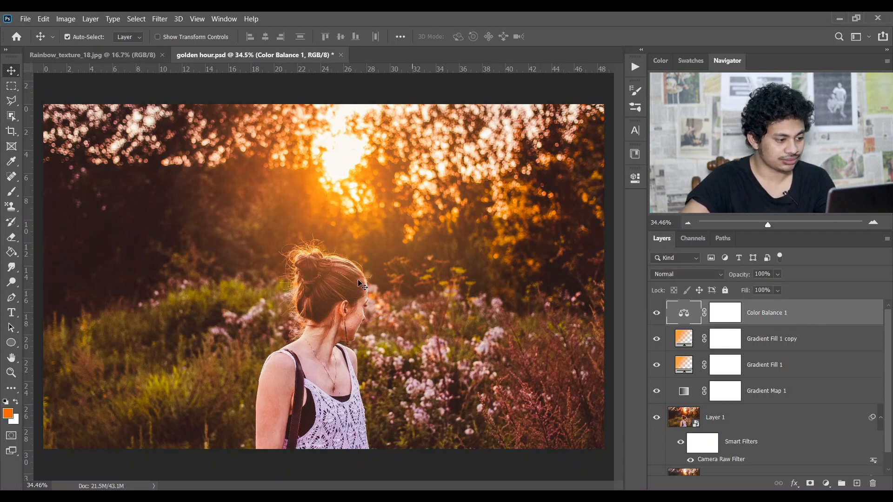
- Bring the Rainbow_texture_18.jpg image into the golden hour.psd document as a new top layer
left_click(71, 53)
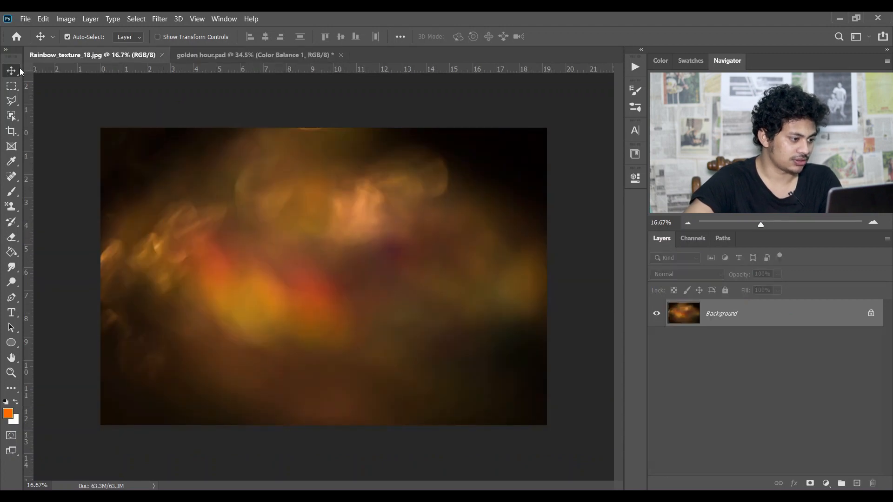
left_click_drag(305, 307, 416, 326)
left_click_drag(334, 266, 334, 266)
- Scale the texture layer down to about 65% and position it so it covers the whole photo
key("ctrl+minus")
key("ctrl+minus")
key("ctrl+minus")
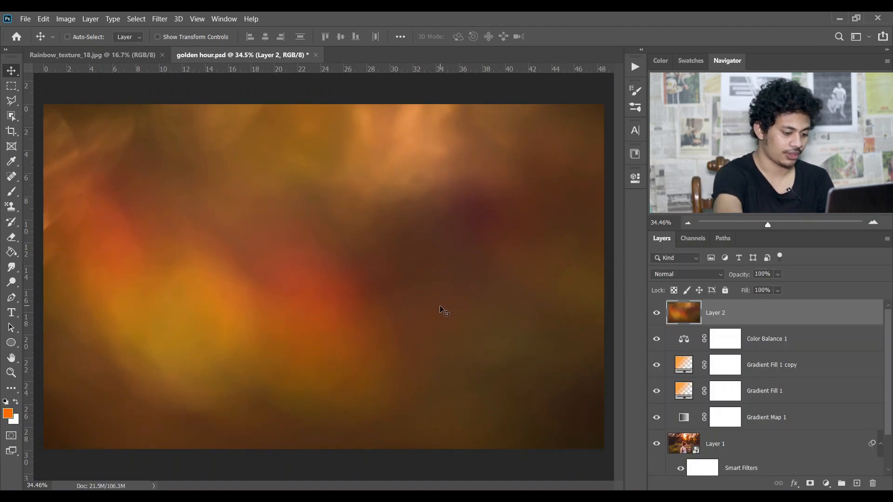
key("ctrl+t")
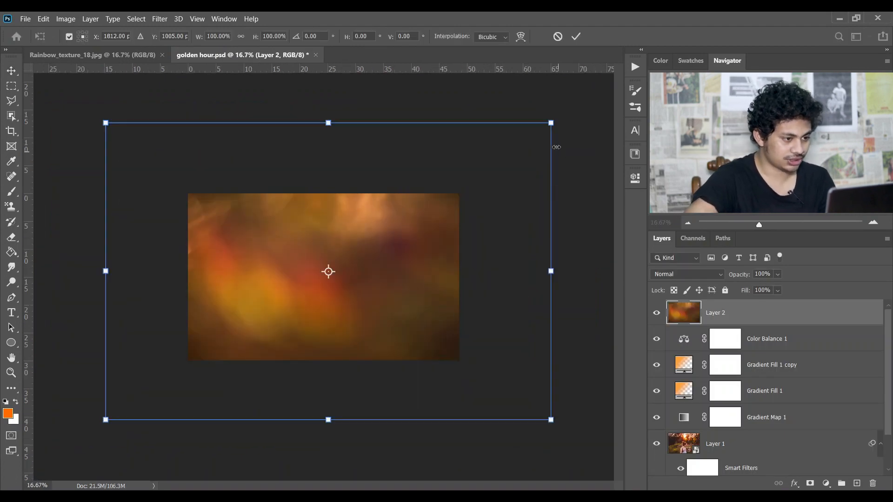
left_click_drag(551, 123, 481, 185)
left_click_drag(436, 213, 431, 218)
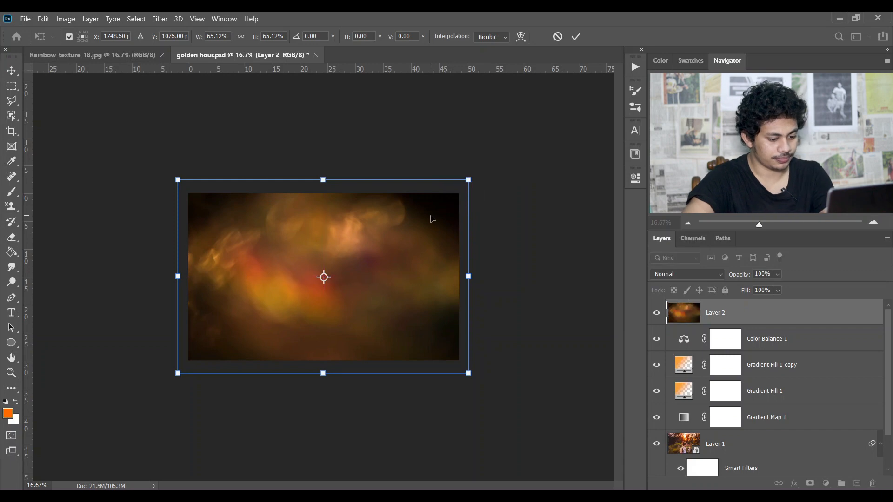
key("Return")
- Set the texture layer's blend mode to Screen and check the effect on the full photo
left_click(688, 274)
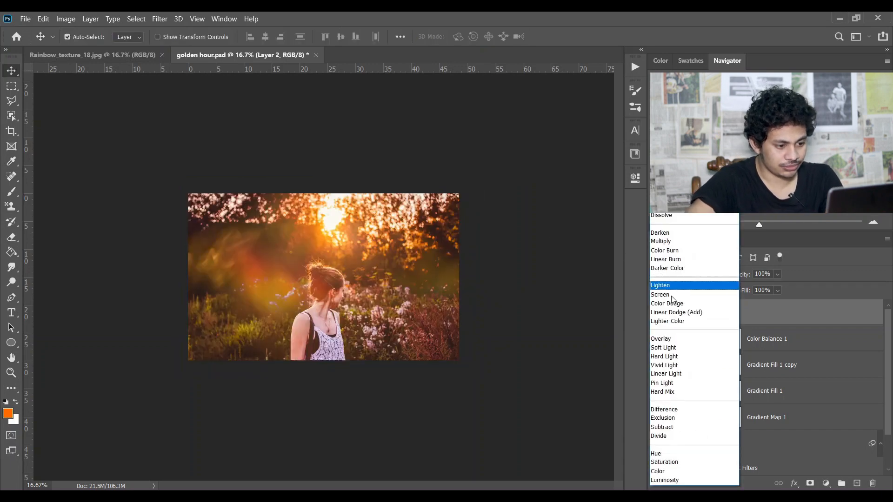
left_click(665, 288)
key("ctrl+0")
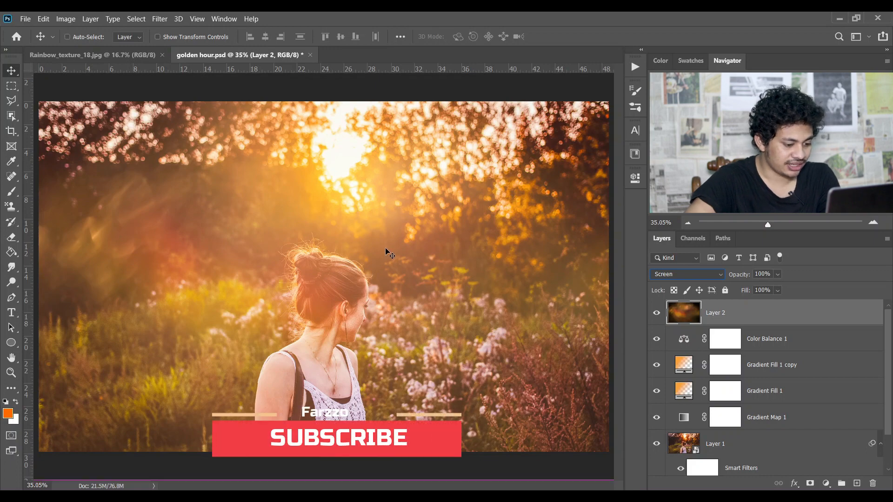
key("ctrl+minus")
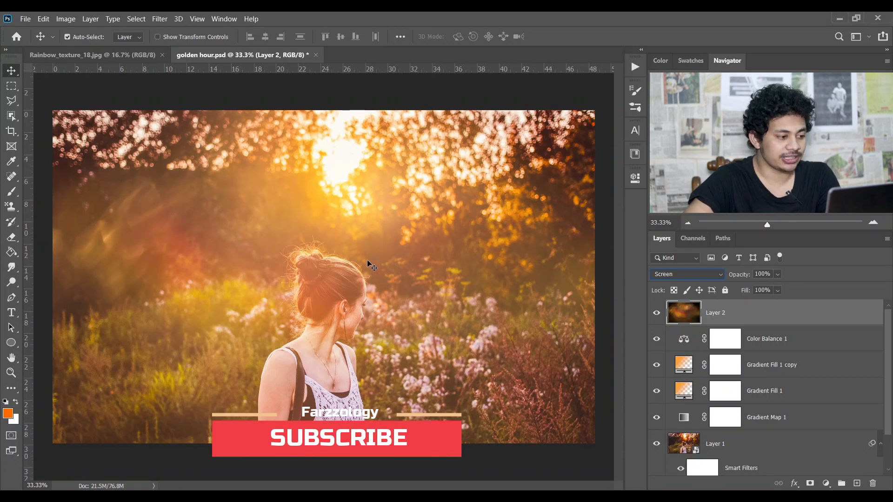
left_click(778, 277)
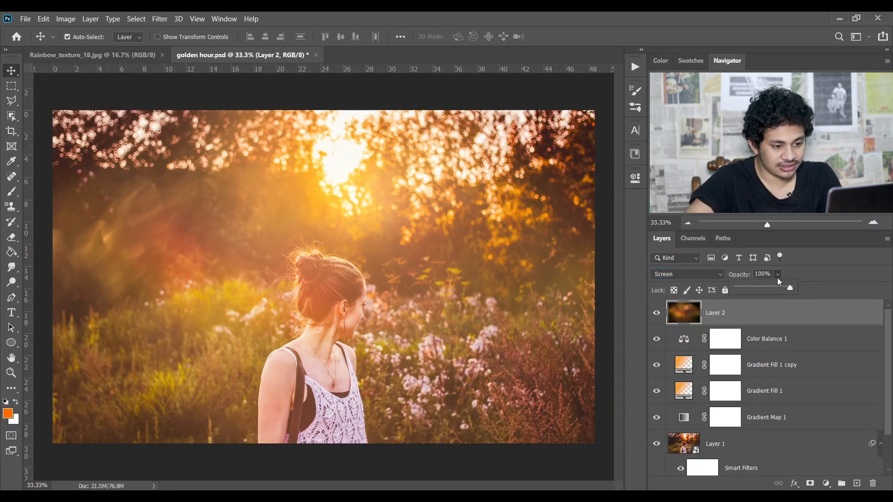
left_click(778, 288)
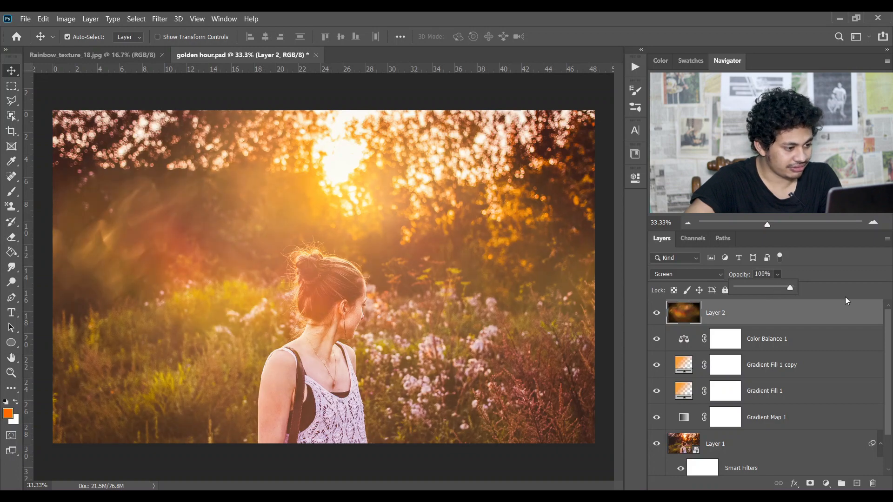
left_click(767, 314)
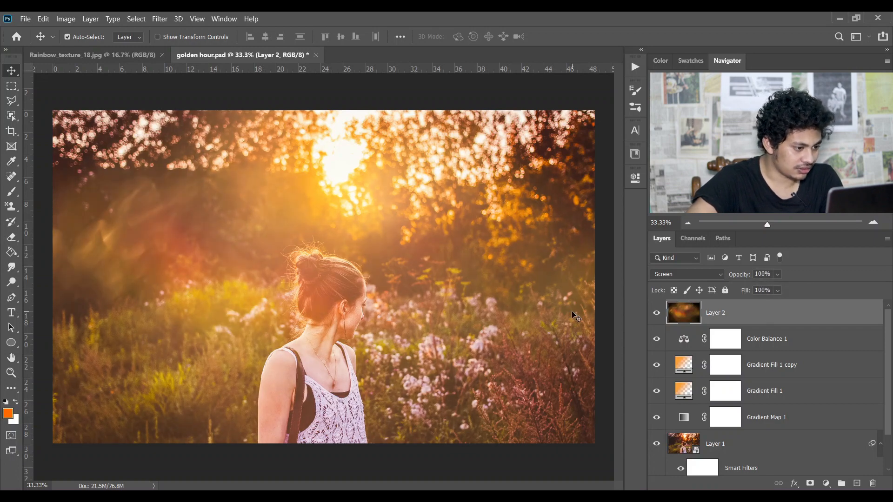
- Enlarge the texture layer to about 134% and shift it left so its red flare sits at the photo's left edge
key("ctrl+minus")
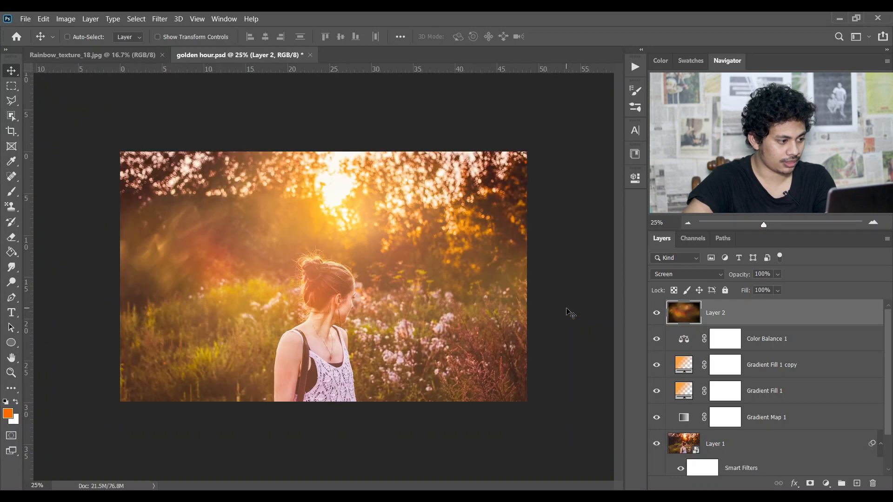
key("ctrl+t")
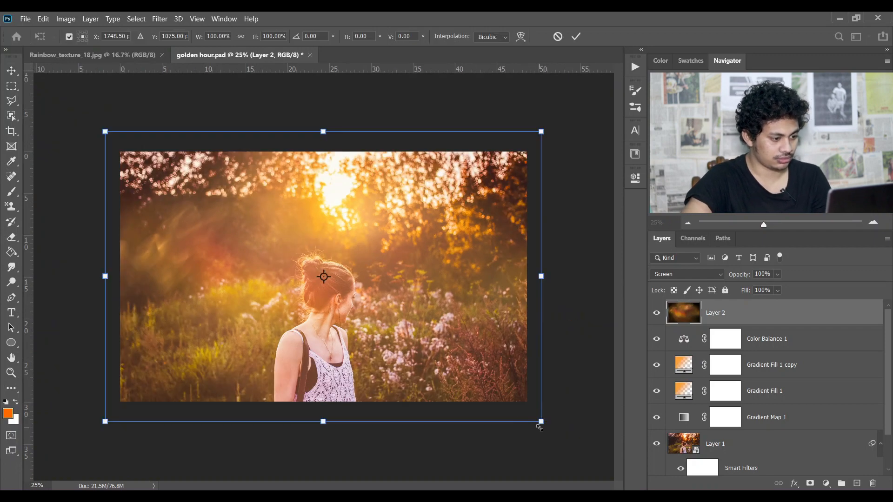
left_click_drag(541, 422, 565, 434)
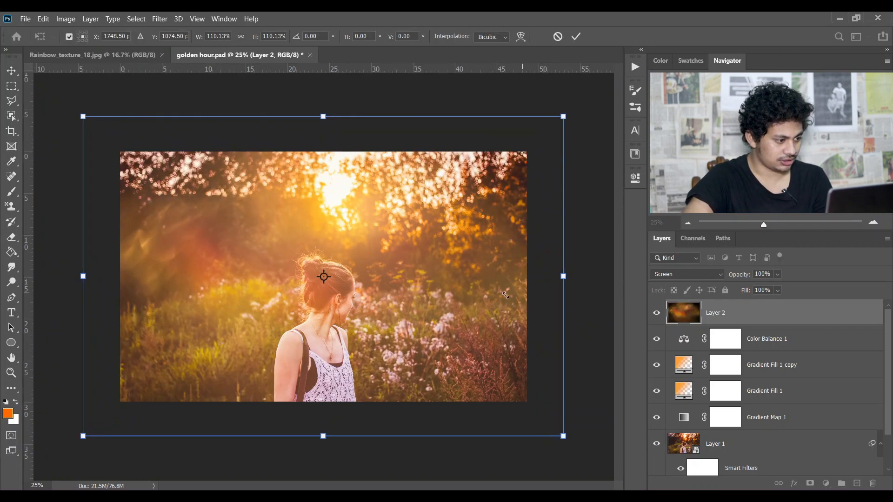
left_click_drag(522, 296, 452, 301)
left_click_drag(492, 123, 541, 88)
left_click_drag(454, 170, 470, 175)
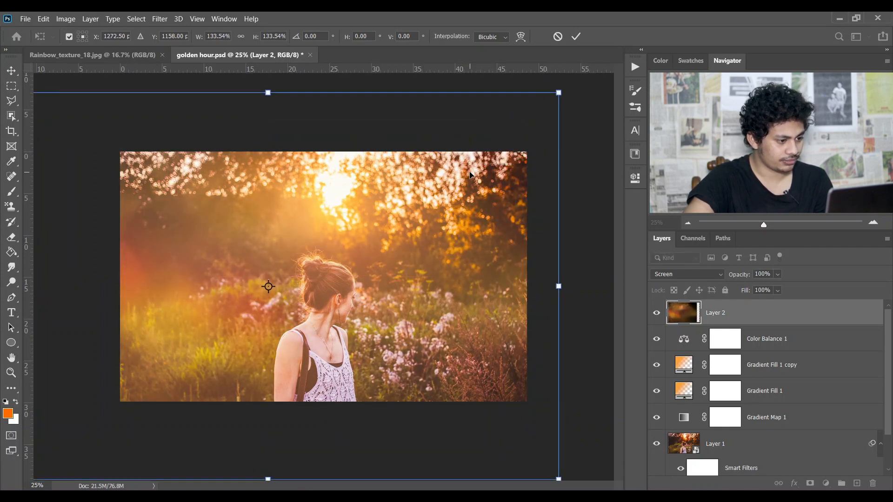
key("Return")
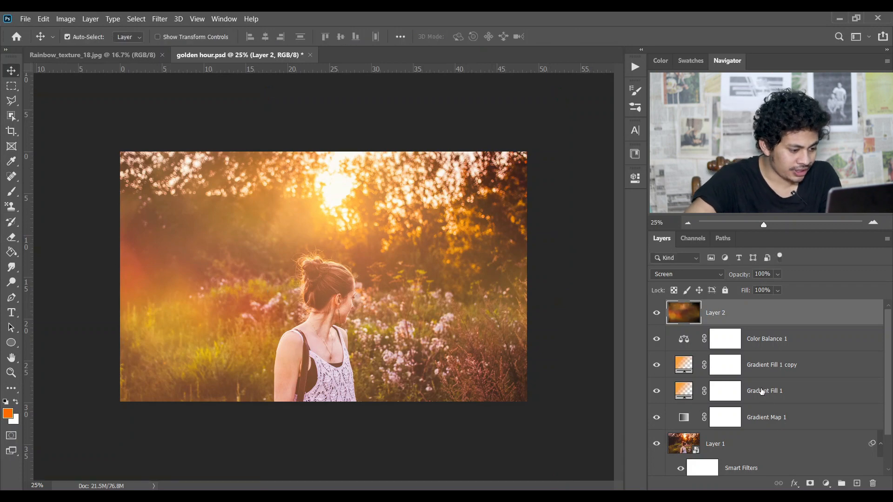
- Add a layer mask to the texture layer and set up a soft round black brush at 31% opacity
key("ctrl+plus")
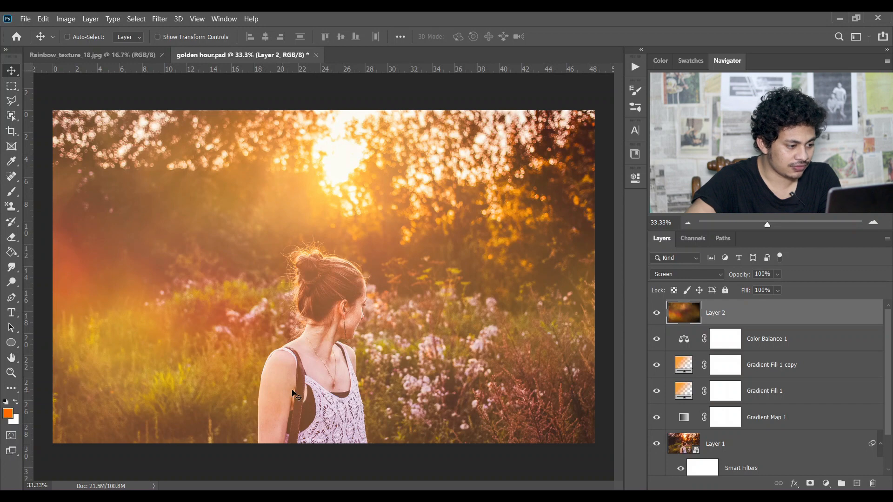
left_click(815, 486)
left_click(12, 191)
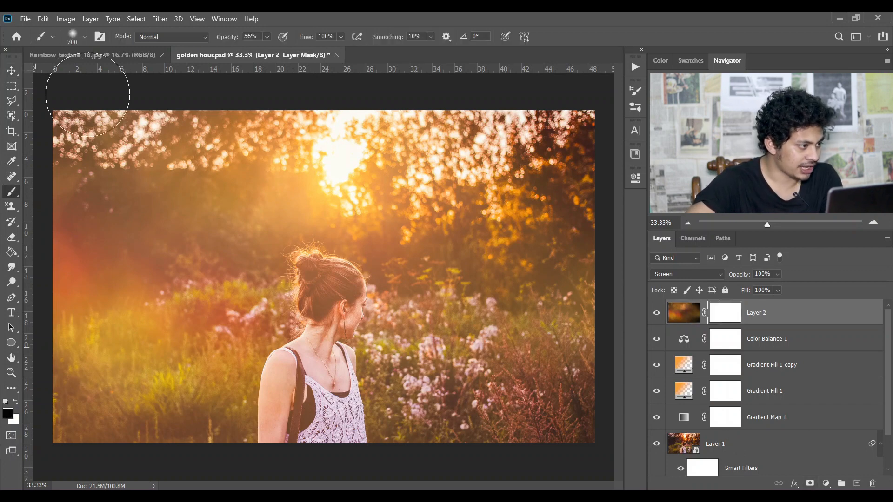
left_click(84, 37)
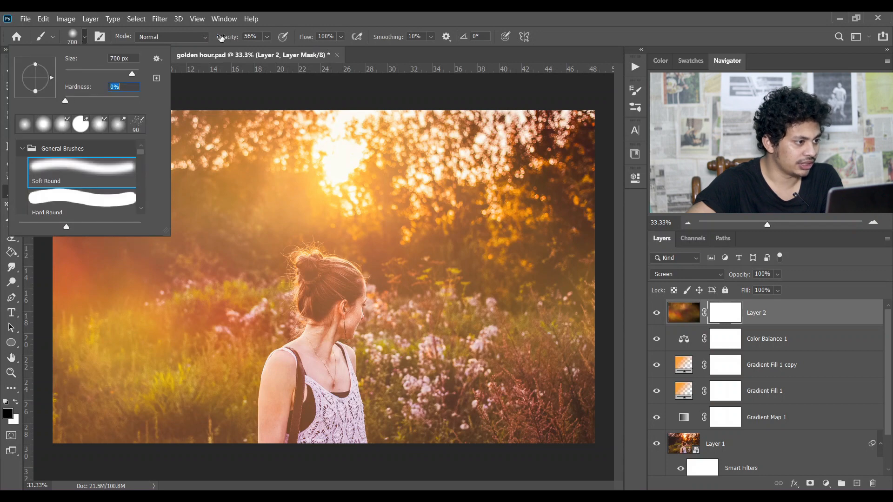
left_click(267, 37)
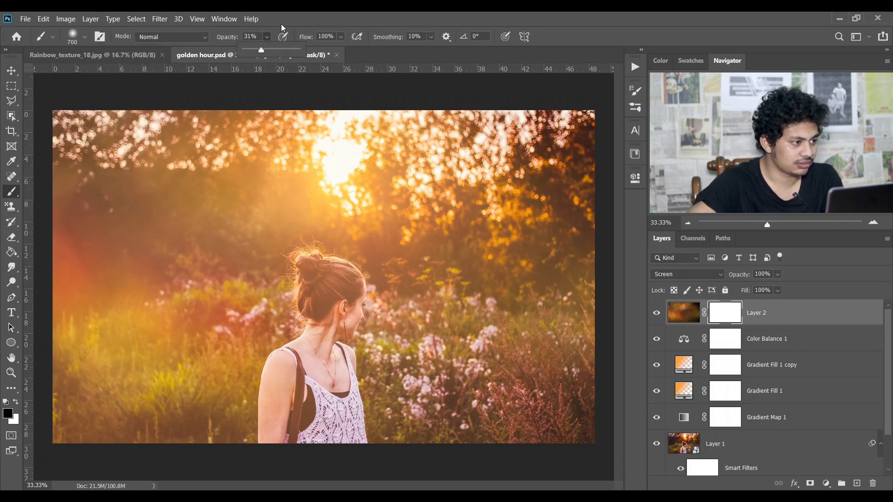
left_click_drag(261, 49, 263, 50)
- Paint the texture layer's mask over the woman's face, hair, neck and shoulder with 400 and 250 px brushes to reduce the light leak there
key("ctrl+plus")
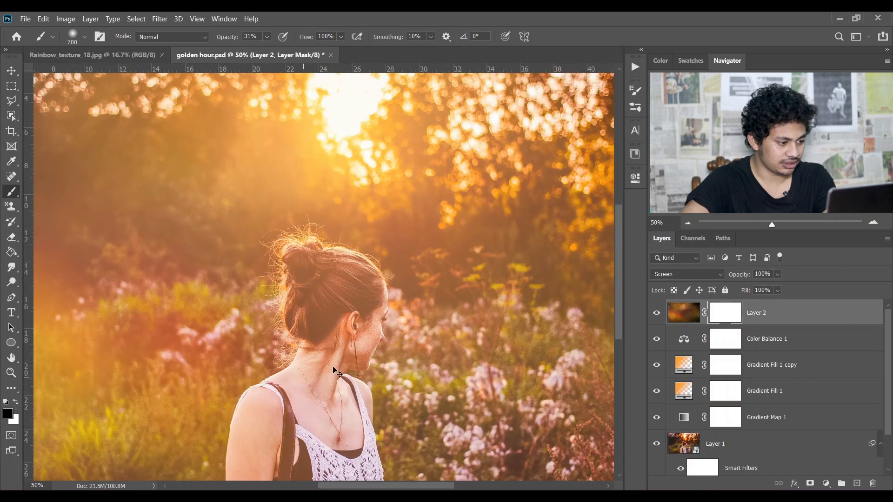
scroll(342, 354, "down", 4)
key("bracketleft")
key("bracketleft")
key("bracketleft")
mouse_move(348, 244)
left_mouse_down()
mouse_move(344, 259)
mouse_move(357, 215)
mouse_move(334, 260)
left_mouse_up()
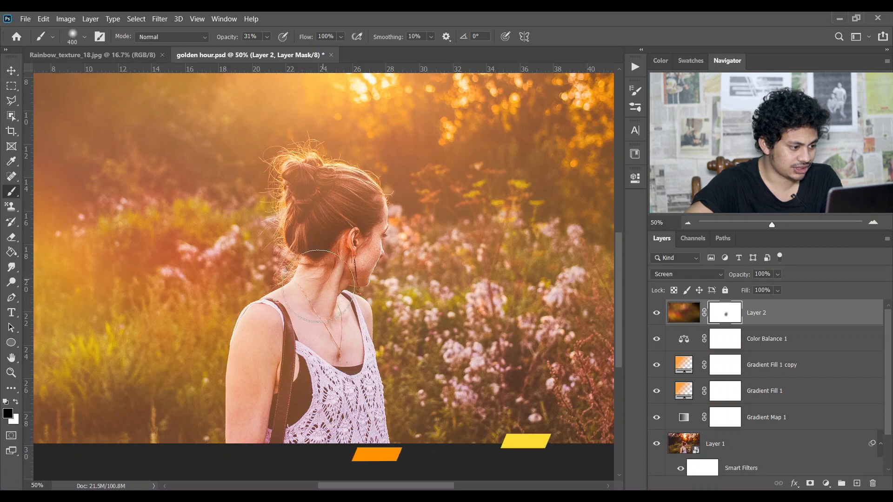
mouse_move(297, 307)
left_mouse_down()
mouse_move(273, 337)
mouse_move(263, 395)
mouse_move(259, 364)
left_mouse_up()
key("bracketleft")
key("bracketleft")
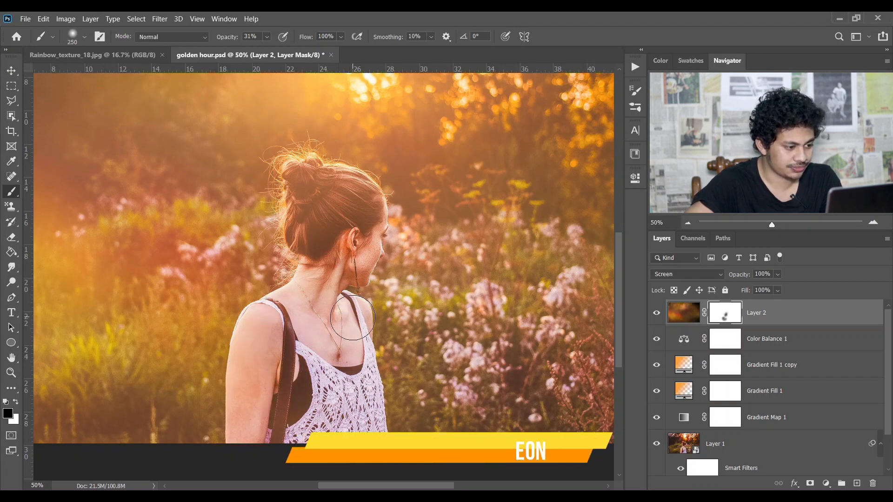
mouse_move(364, 192)
left_mouse_down()
mouse_move(302, 173)
mouse_move(300, 205)
mouse_move(314, 248)
left_mouse_up()
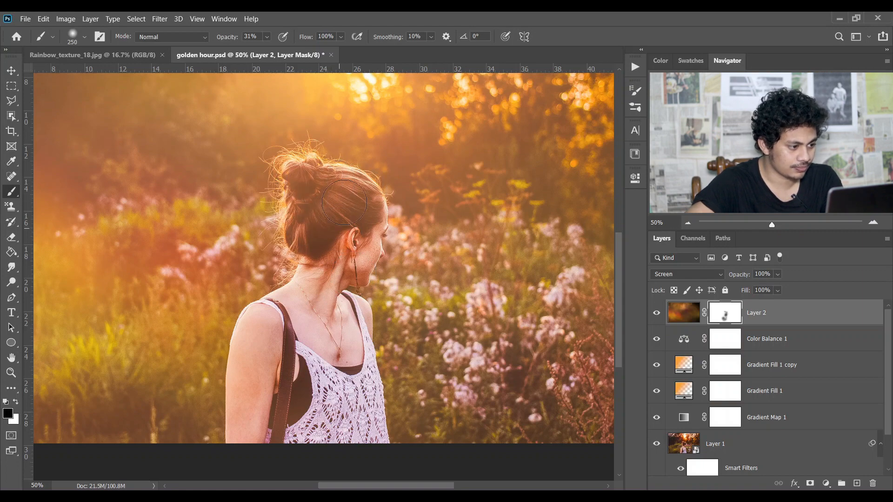
- Compare the photo with and without the masked texture layer, both close up on the woman and at full view
left_click(658, 314)
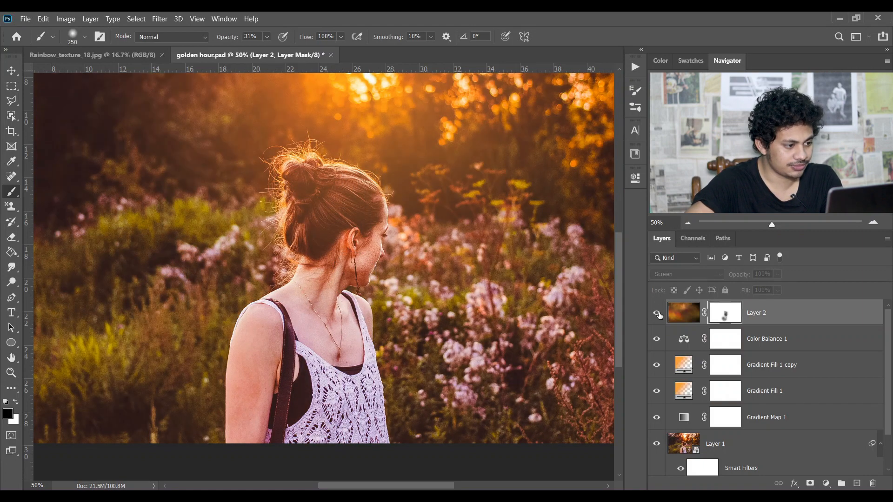
left_click(658, 314)
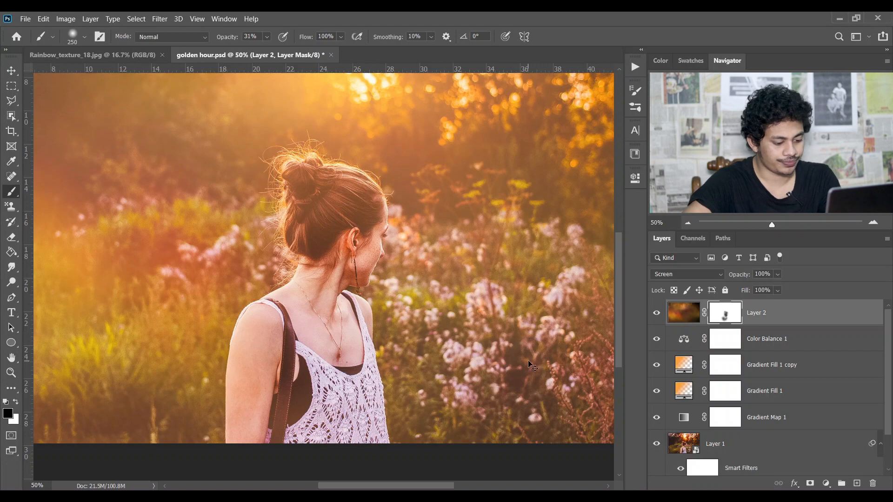
key("ctrl+minus")
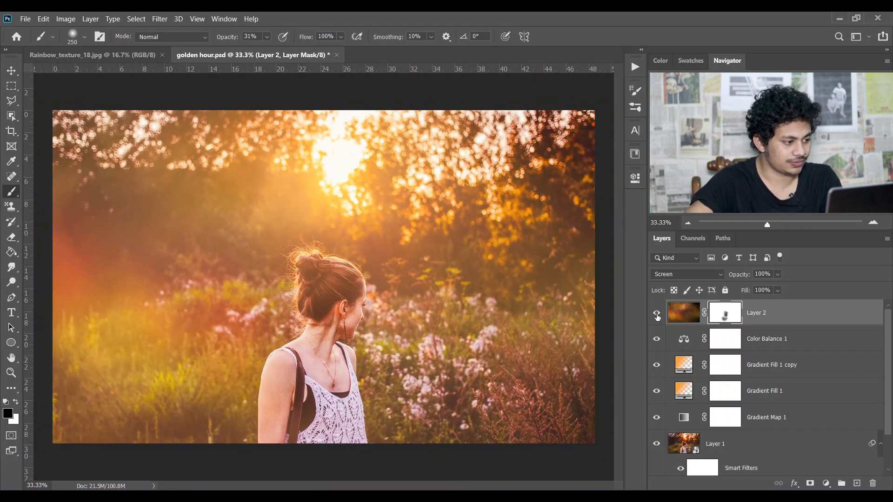
left_click(656, 313)
left_click(657, 314)
- Add a Levels adjustment clipped to the texture layer and set its black input level to 14
key("ctrl+2")
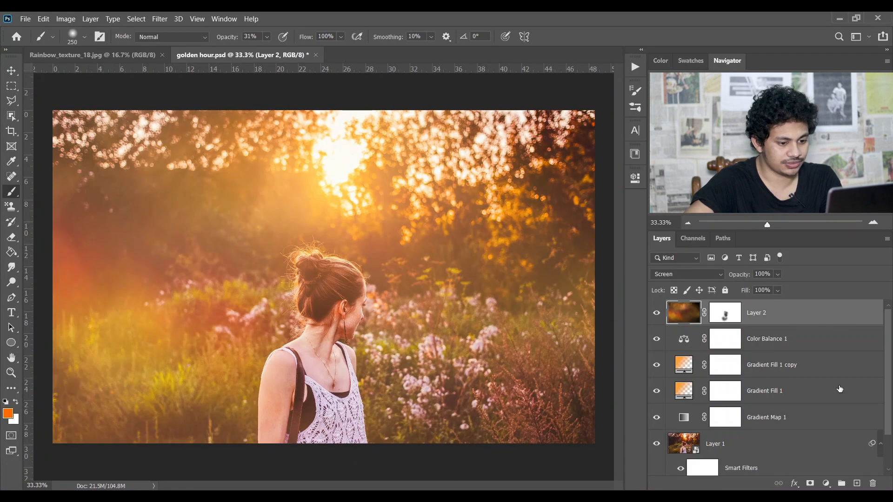
left_click(826, 475)
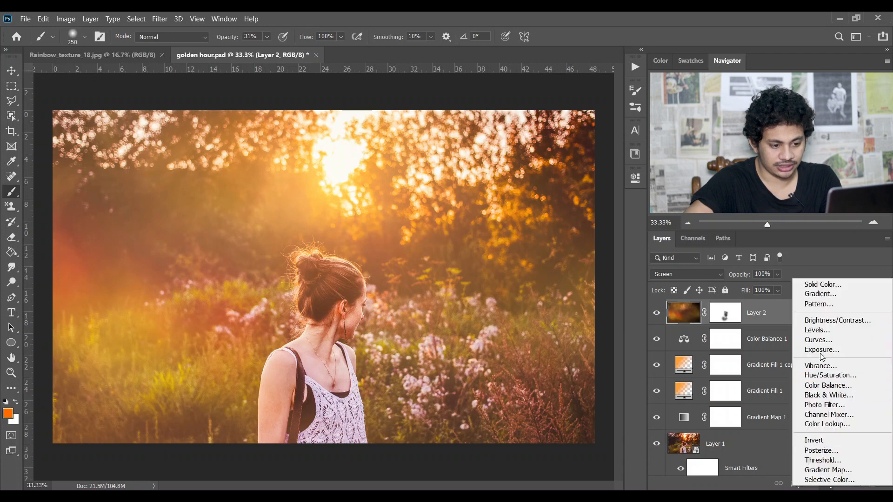
left_click(826, 331)
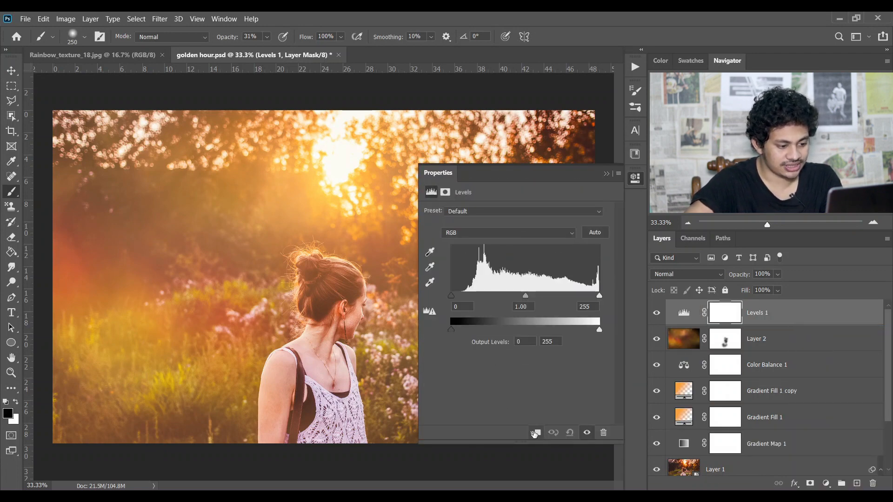
left_click(535, 433)
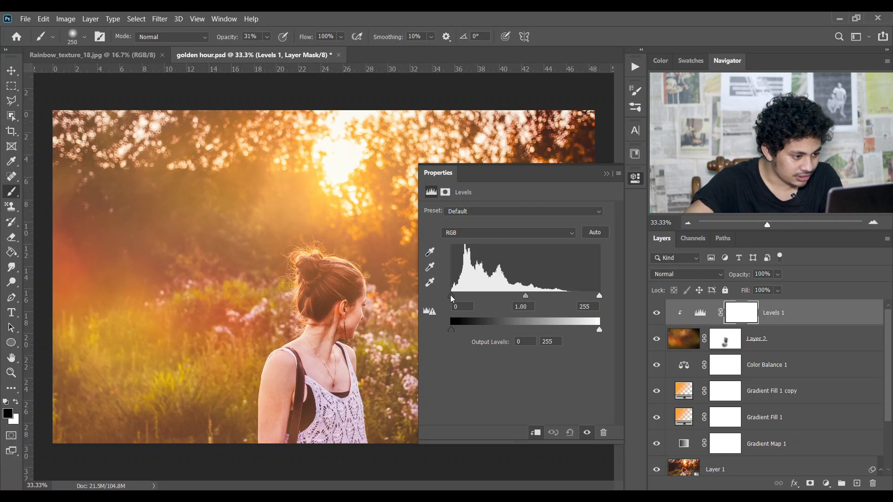
left_click_drag(453, 299, 463, 301)
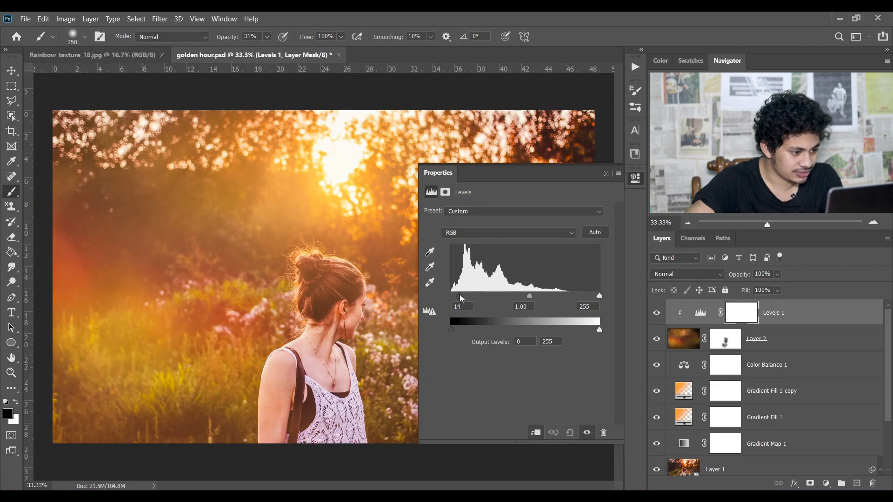
left_click(607, 173)
- Compare the photo with and without the Levels adjustment and lower that layer's opacity to 68%
left_click(656, 313)
left_click(655, 313)
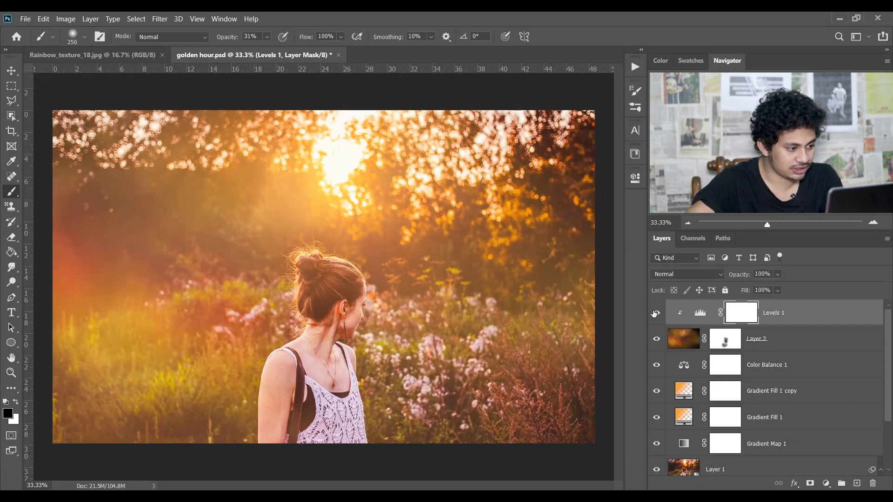
left_click(777, 275)
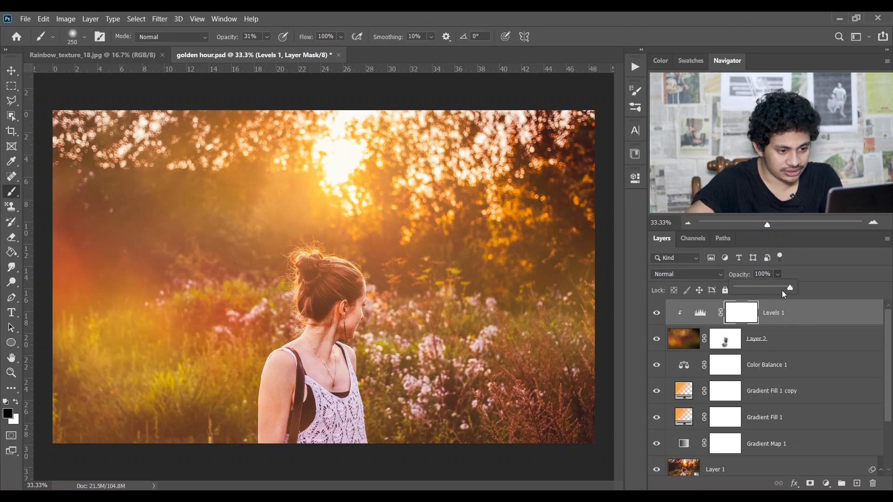
left_click_drag(778, 289, 773, 290)
left_click(700, 312)
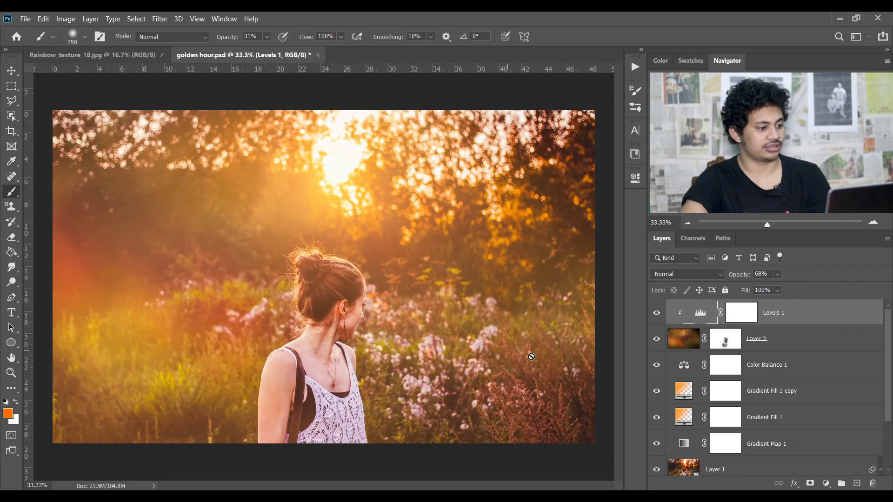
- Compare the finished grade with the Camera Raw-filtered layer alone and with the original background photo alone
scroll(681, 427, "down", 2)
scroll(681, 427, "down", 1)
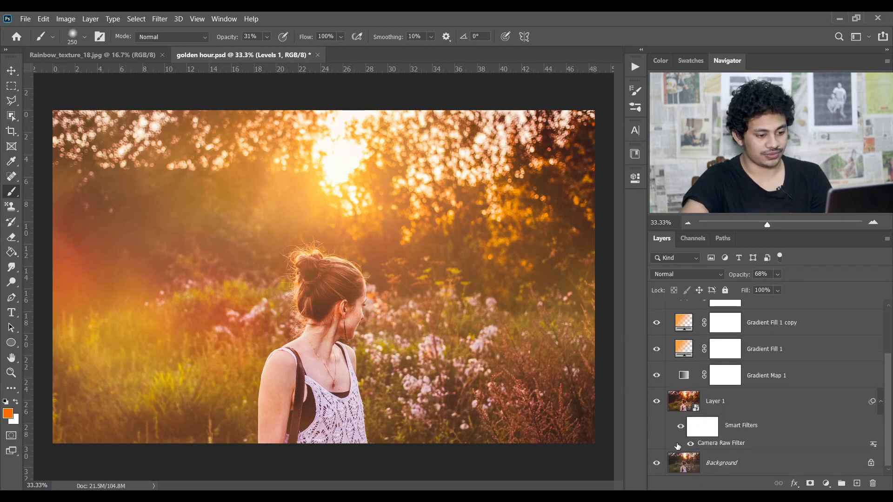
left_click(657, 403, "alt")
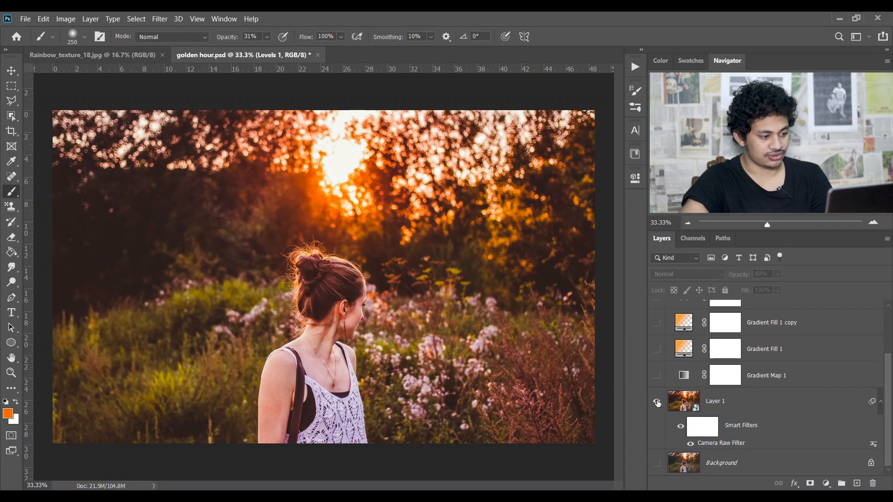
left_click(657, 403, "alt")
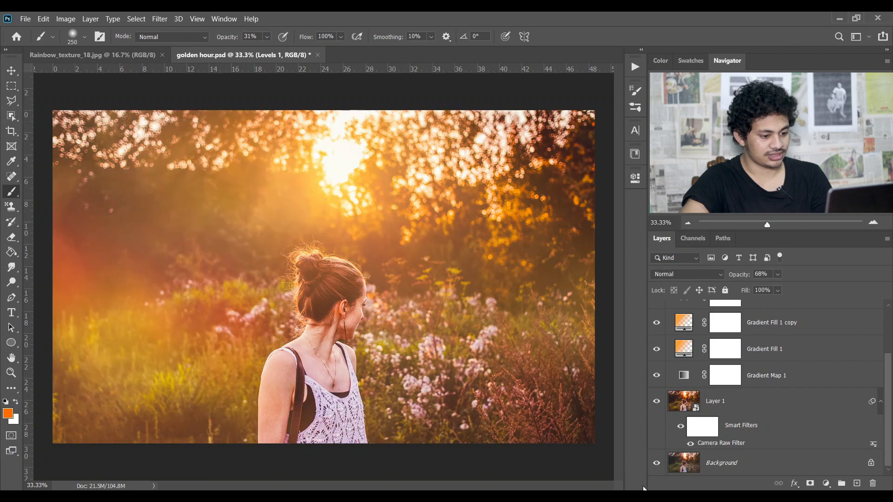
left_click(658, 464, "alt")
left_click(658, 464, "alt")
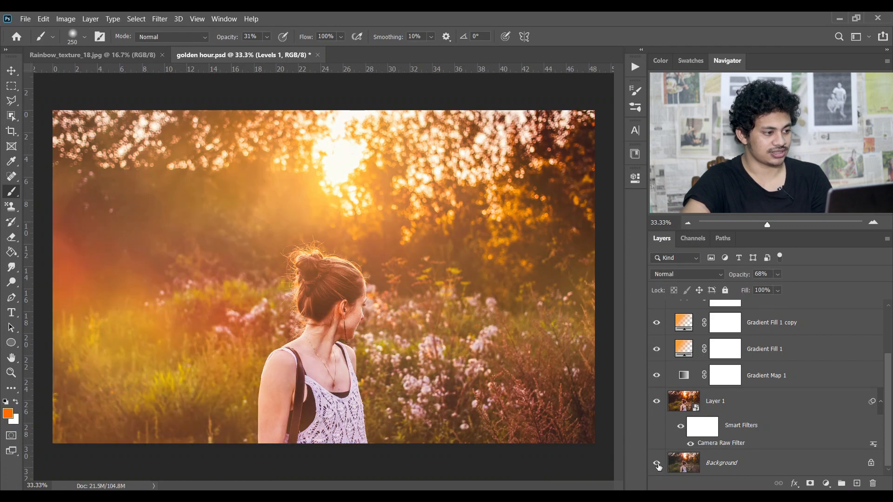